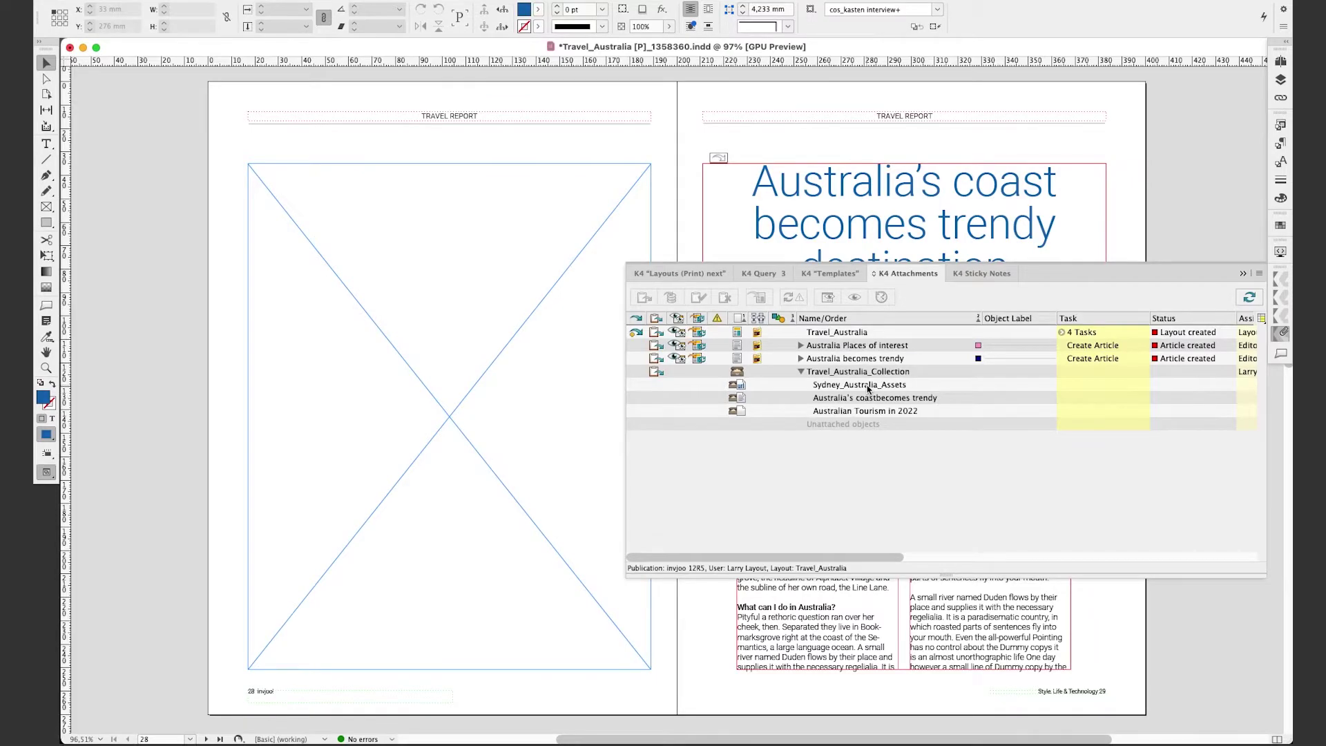
# Drag the Sydney Opera House photo from Sydney_Australia_Assets in vjoon seven into the left-page frame.
pyautogui.click(868, 388)
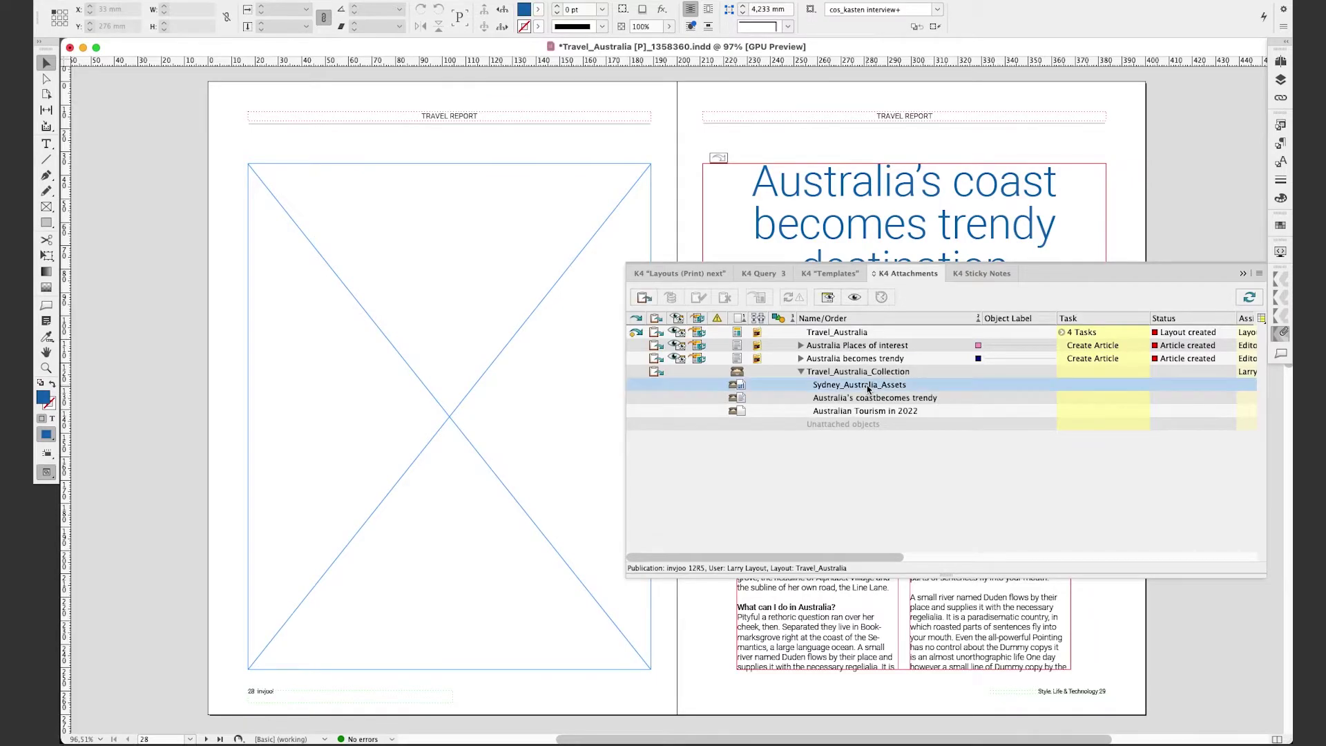
pyautogui.click(853, 298)
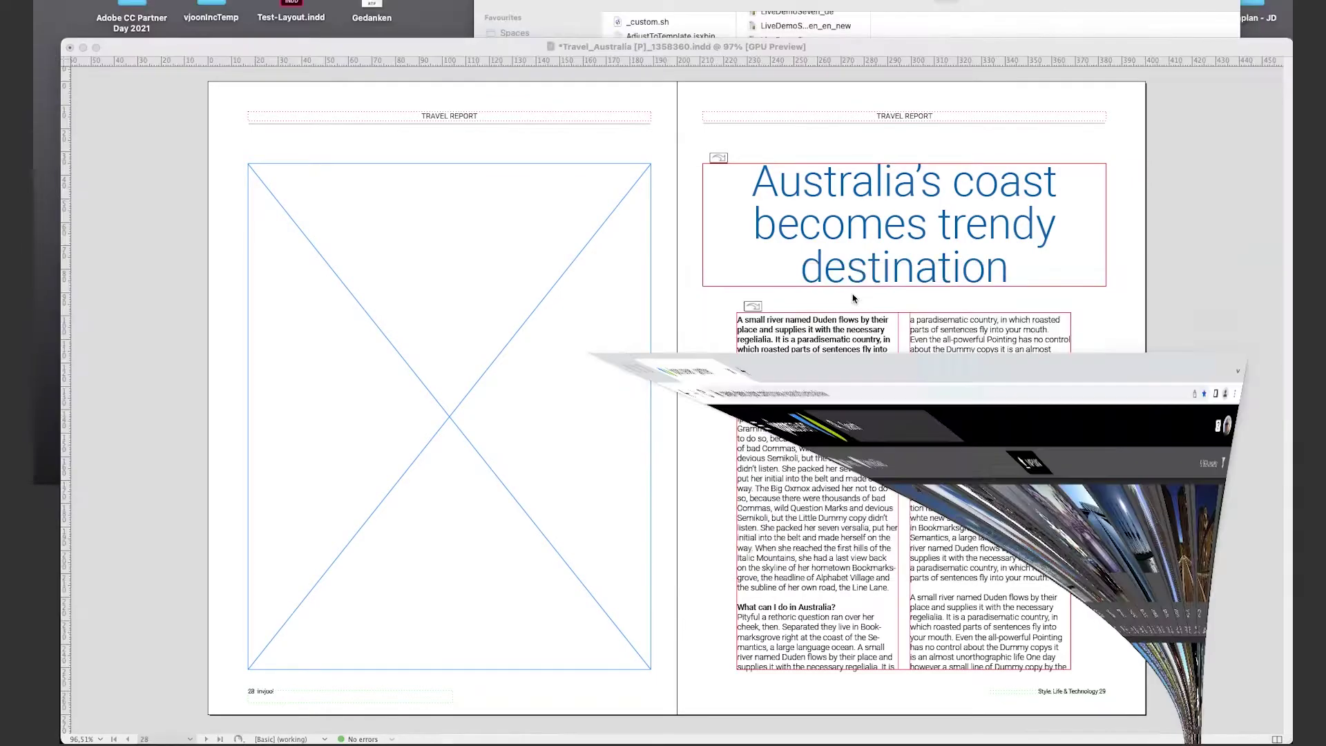
pyautogui.moveTo(322, 119); pyautogui.dragTo(154, 309)
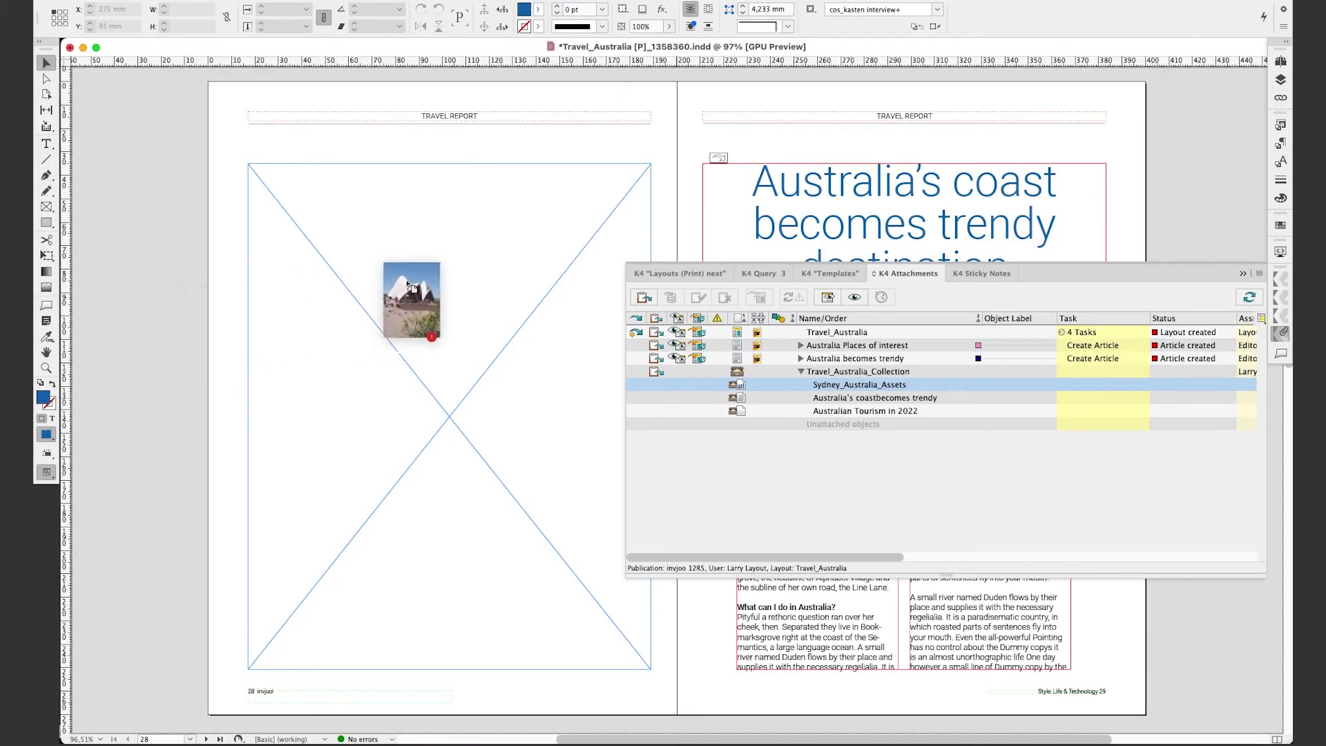
pyautogui.moveTo(154, 305); pyautogui.dragTo(408, 288)
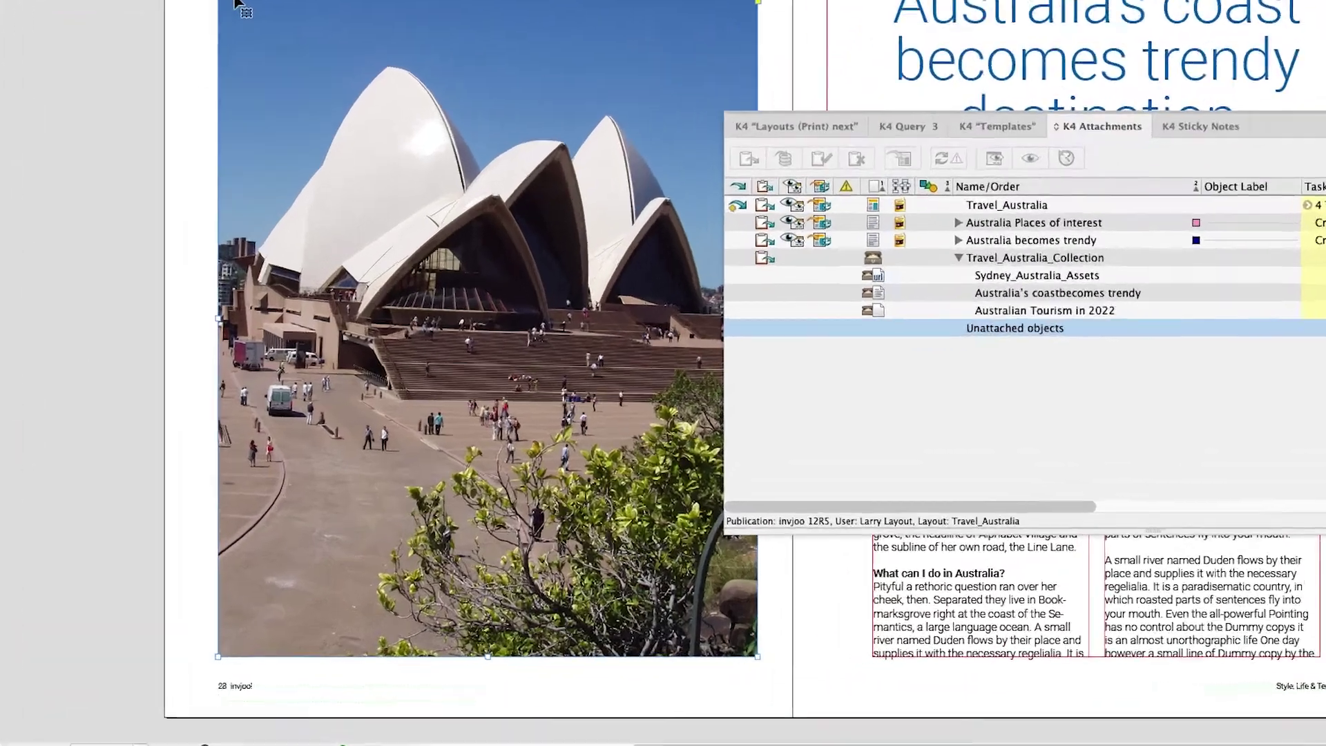
# Create the 'Sydney Opera House' DAM object and attach it to the 'Australia becomes trendy' article.
pyautogui.rightClick(239, 9)
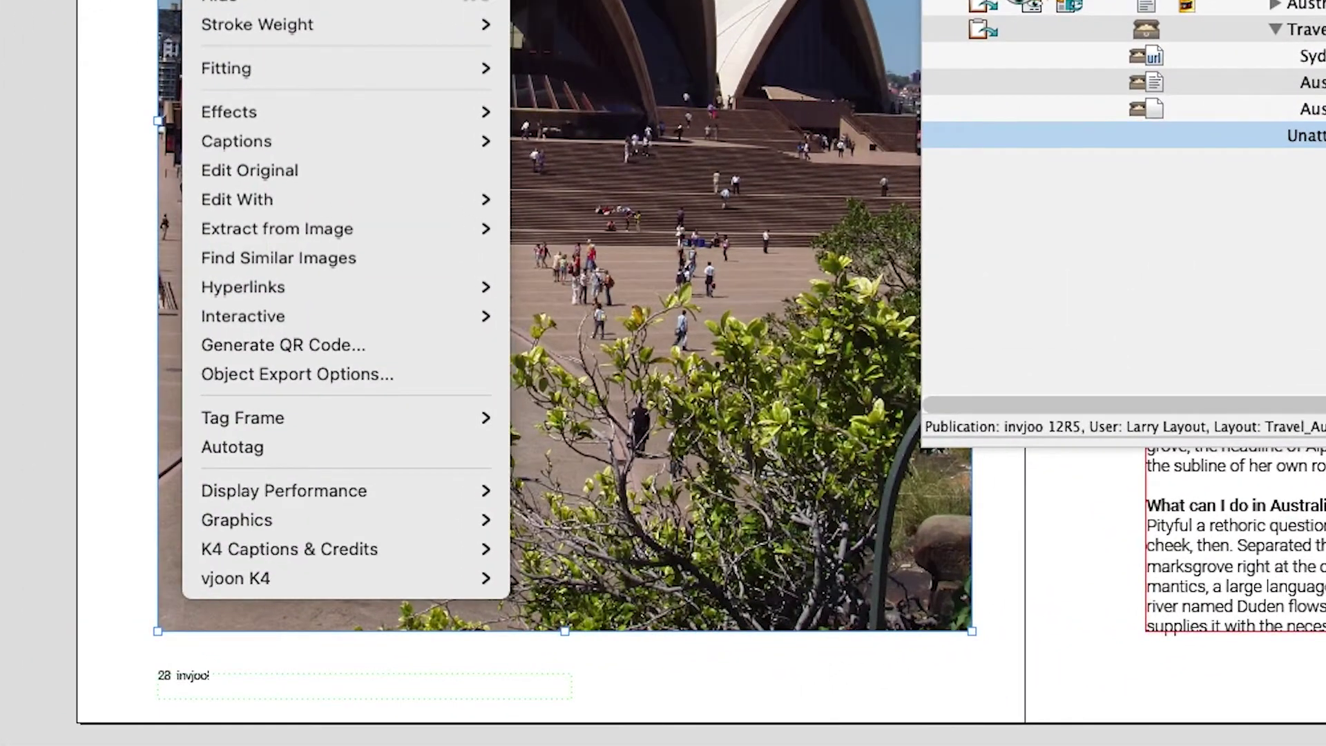
pyautogui.moveTo(236, 578)
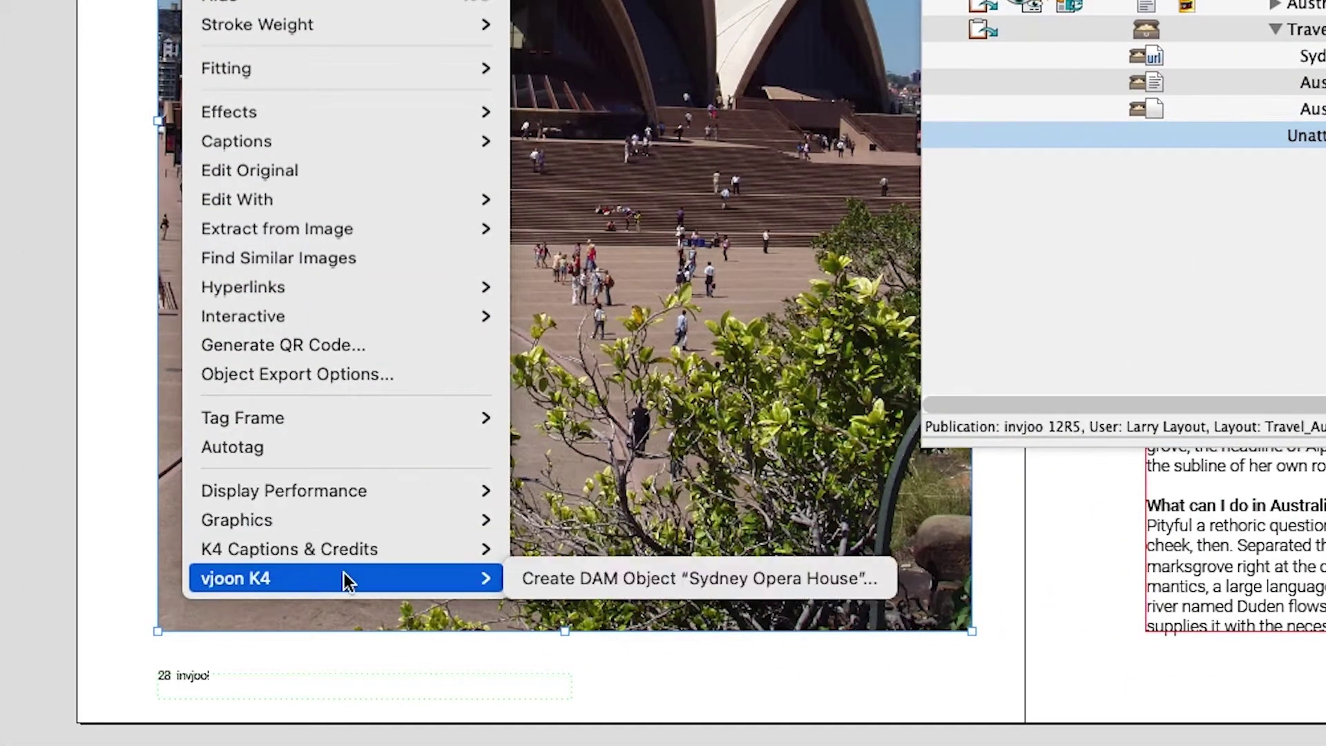
pyautogui.click(571, 579)
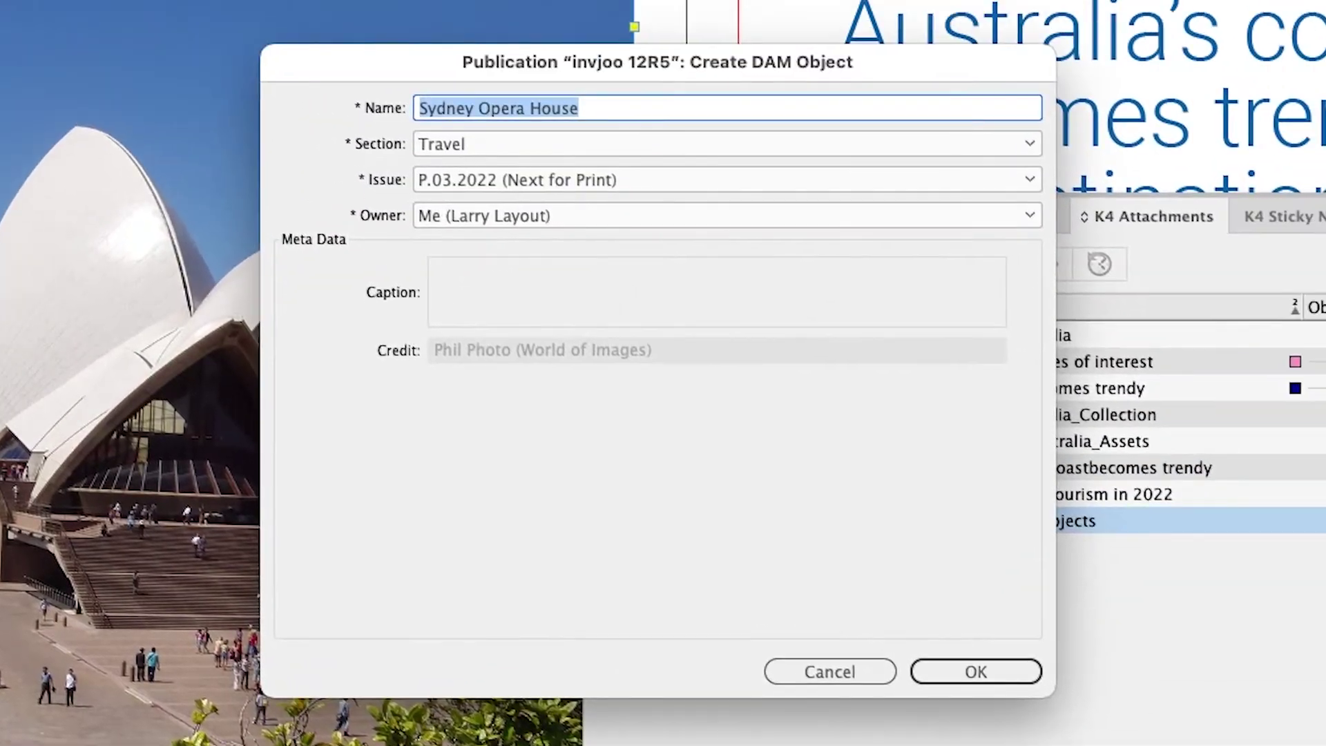
pyautogui.click(982, 674)
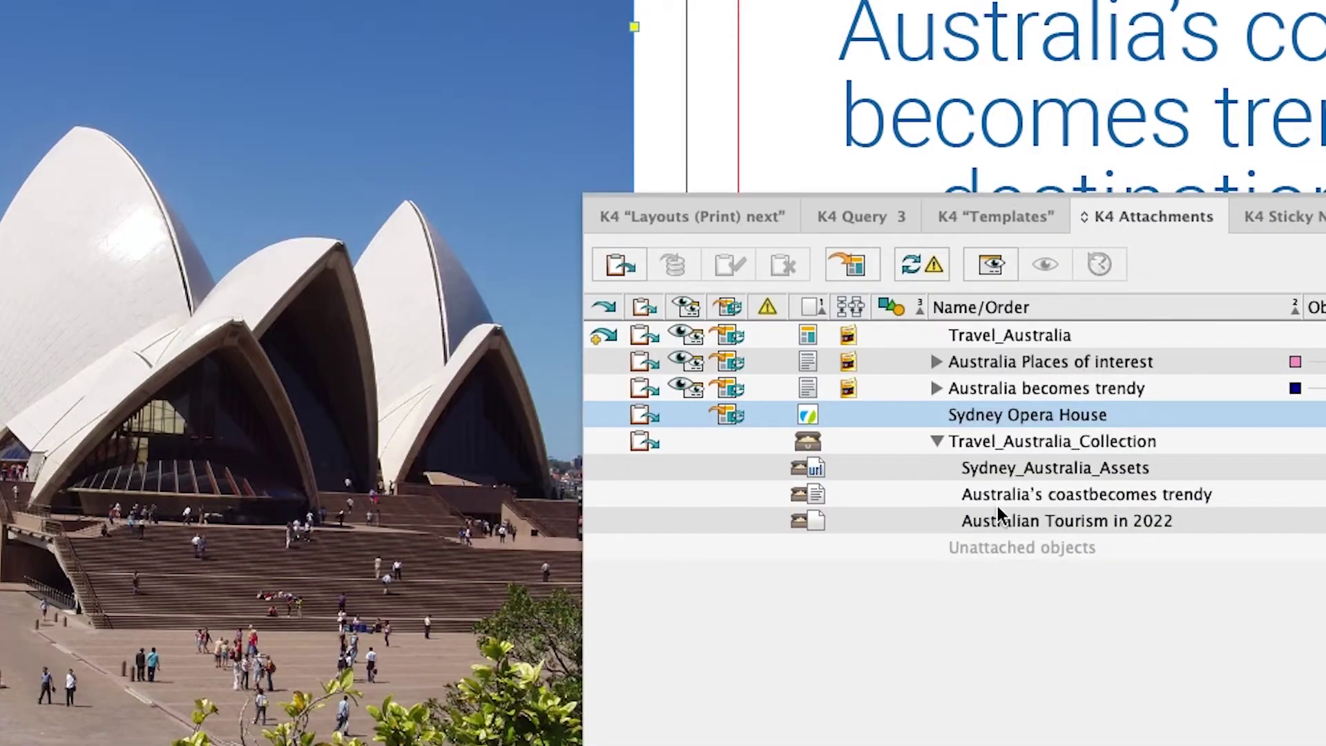
pyautogui.moveTo(1012, 415); pyautogui.dragTo(1012, 397)
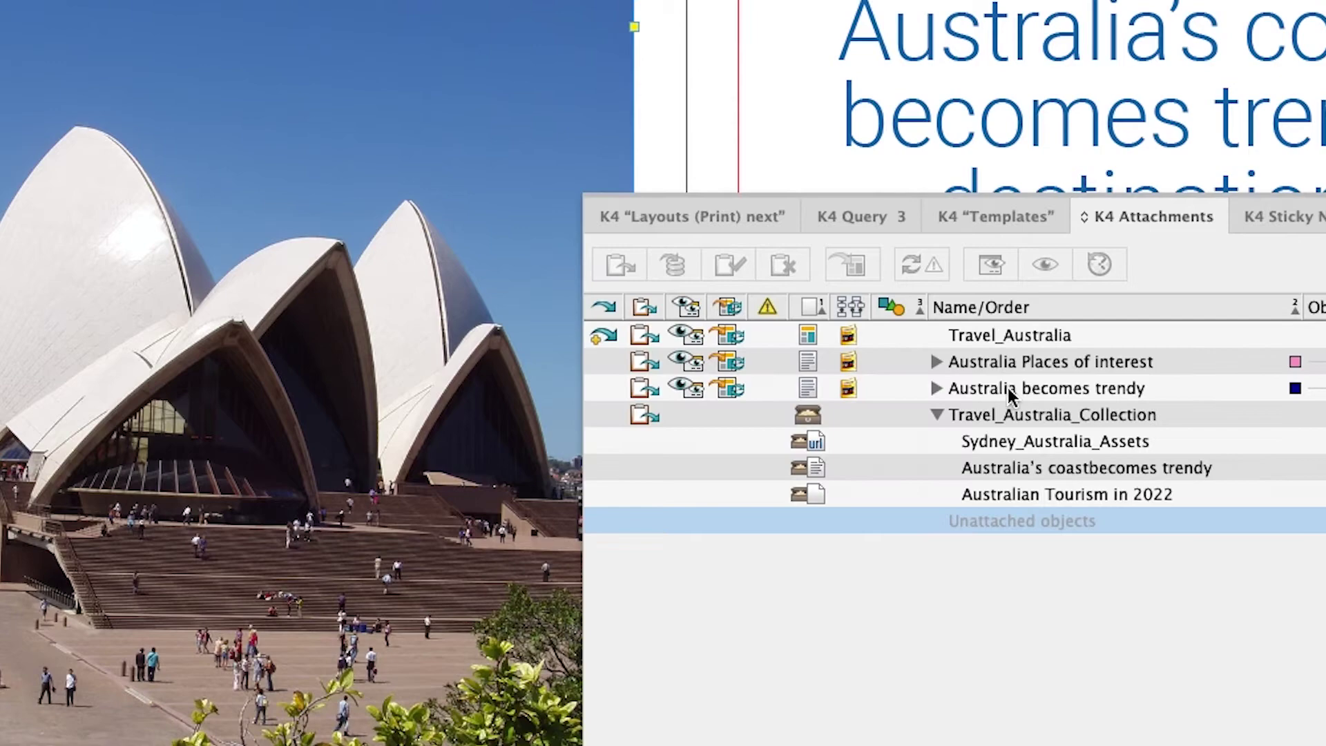
pyautogui.click(936, 388)
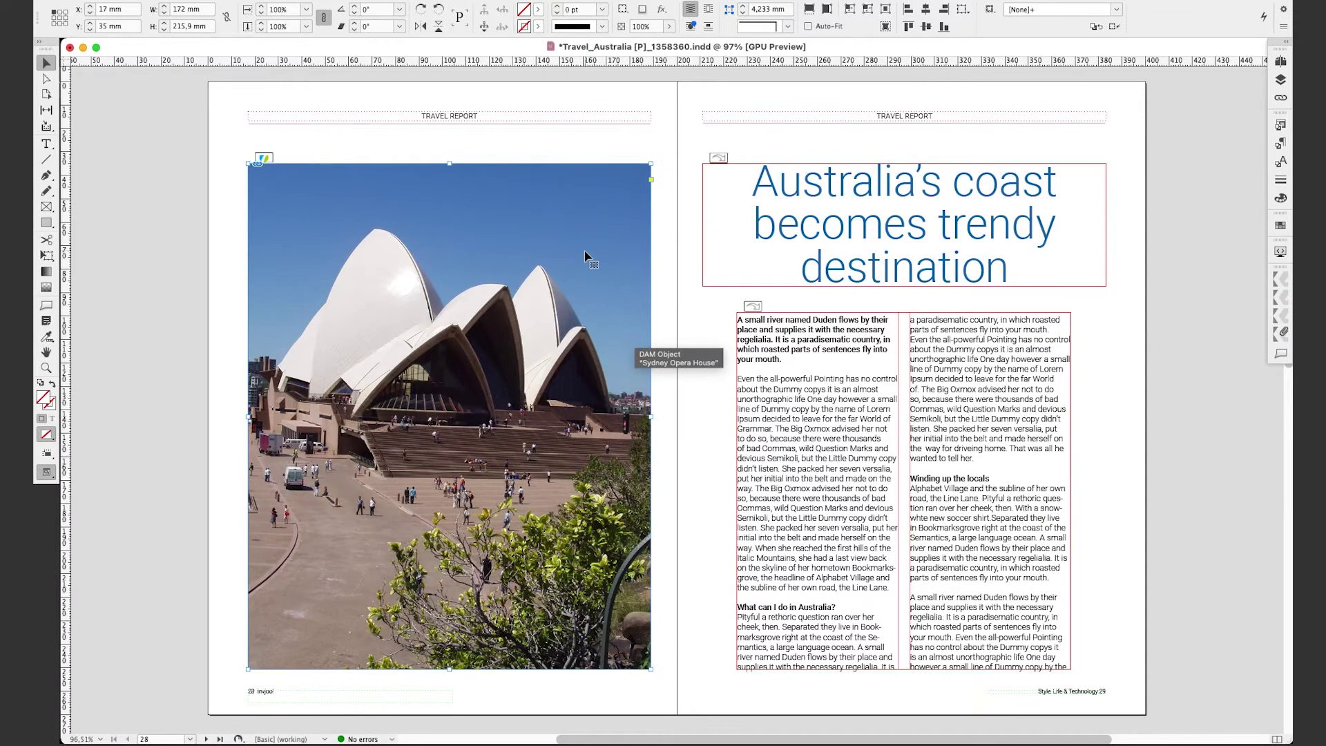
# Create a Credit Left Bottom caption reading 'Photo by Phil Photo (World of Images)' on the photo.
pyautogui.rightClick(586, 256)
pyautogui.moveTo(638, 704)
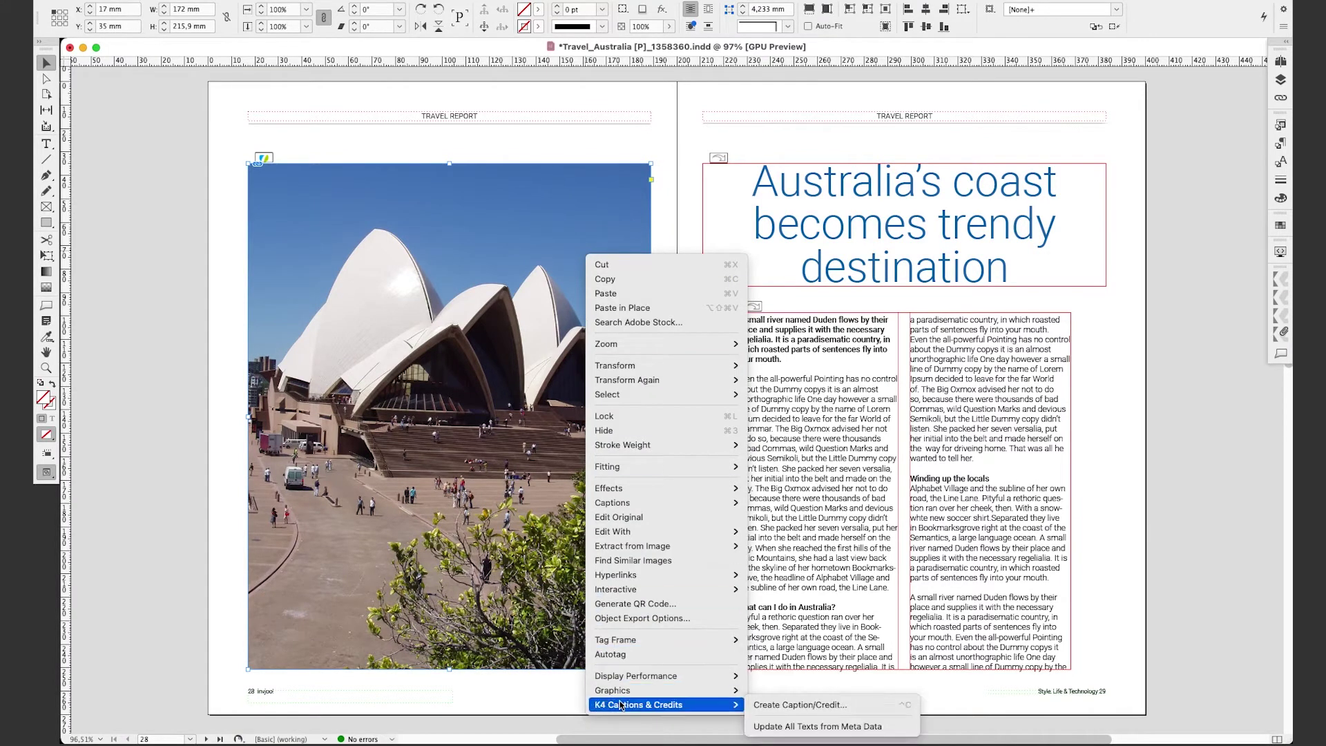
pyautogui.click(770, 704)
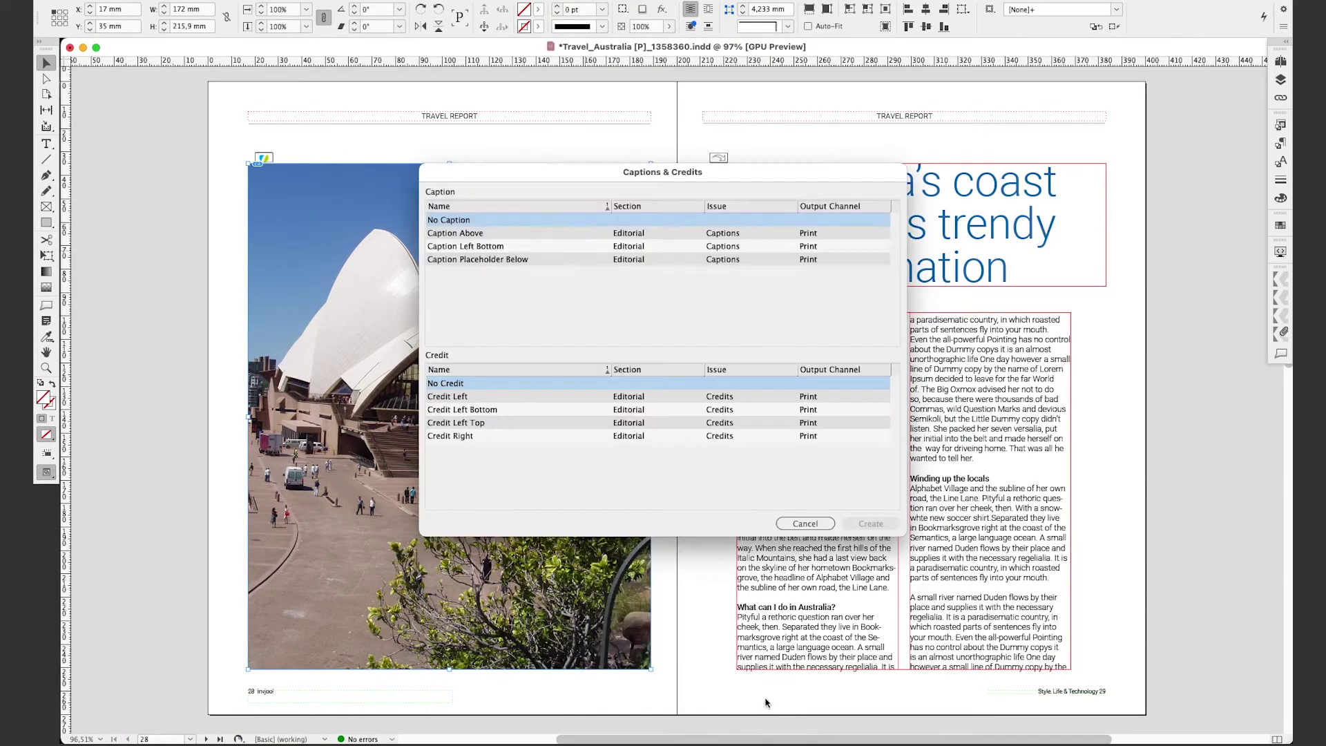
pyautogui.click(495, 412)
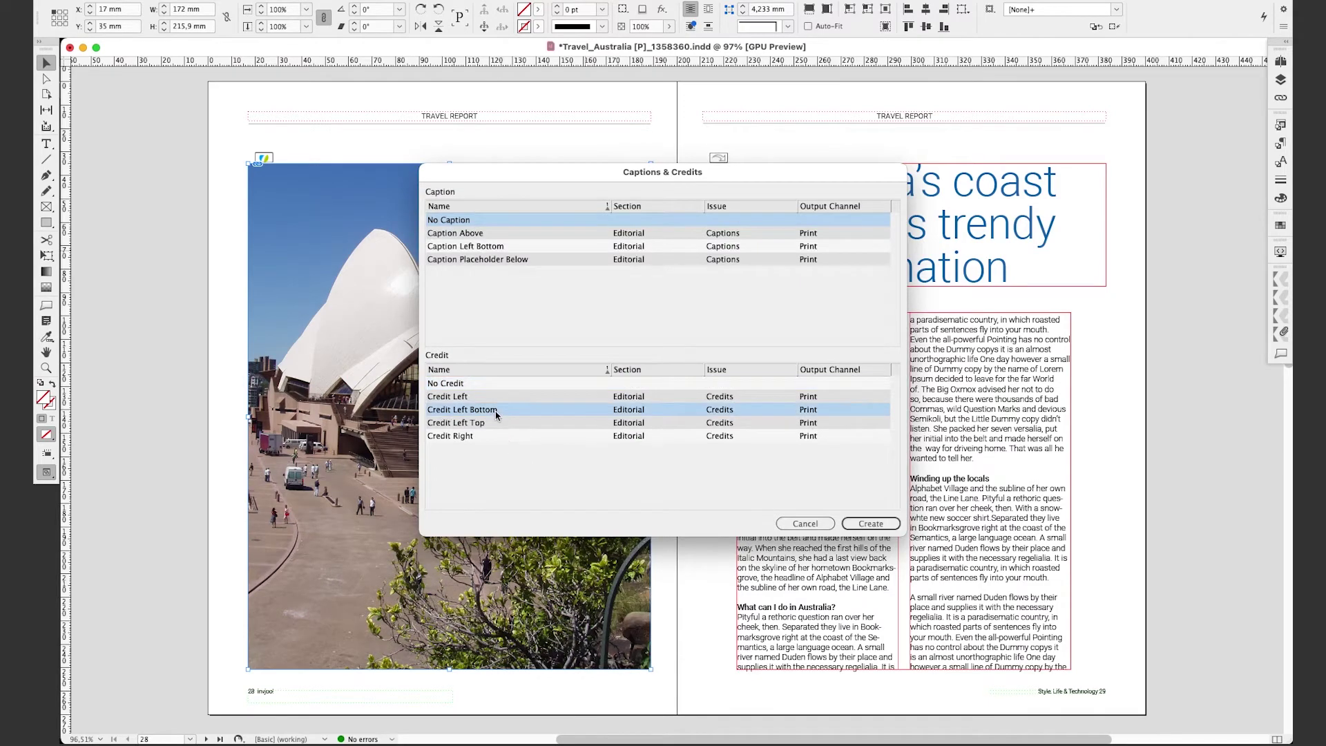
pyautogui.click(871, 524)
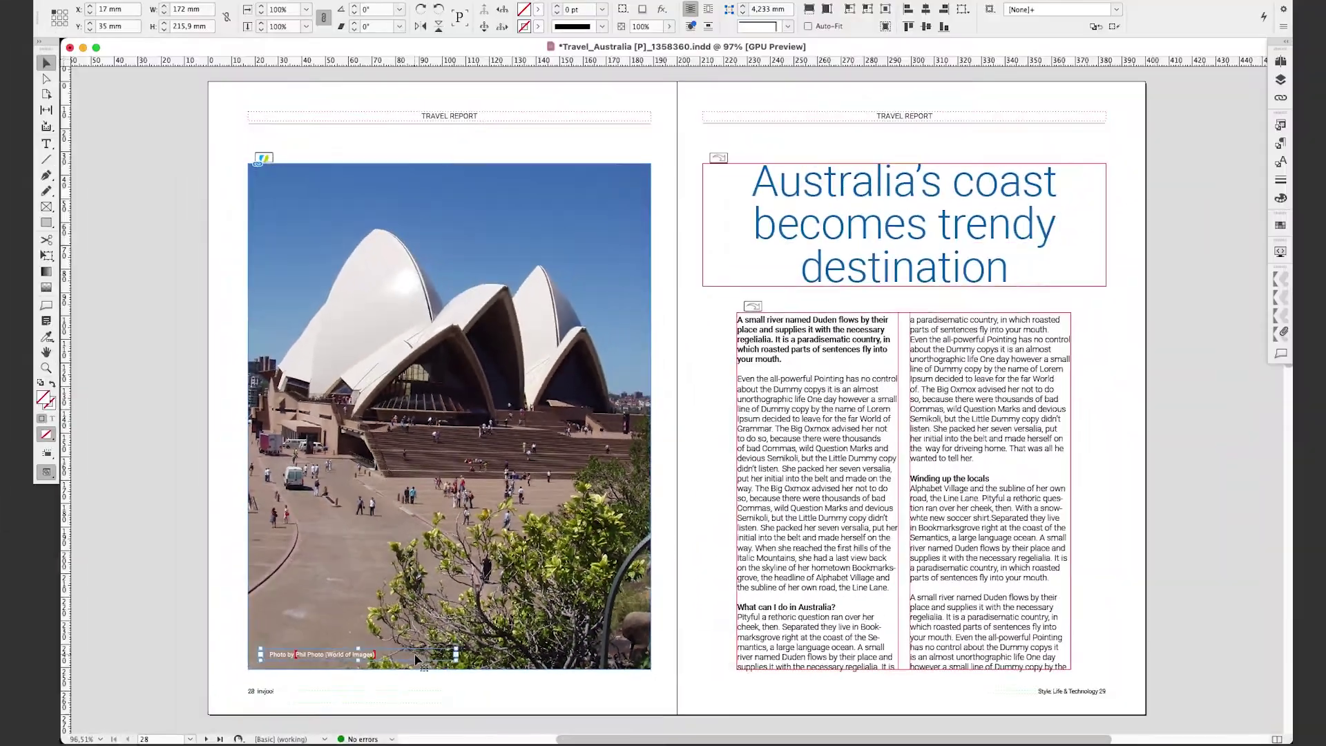
pyautogui.scroll(-5, 179, 668)
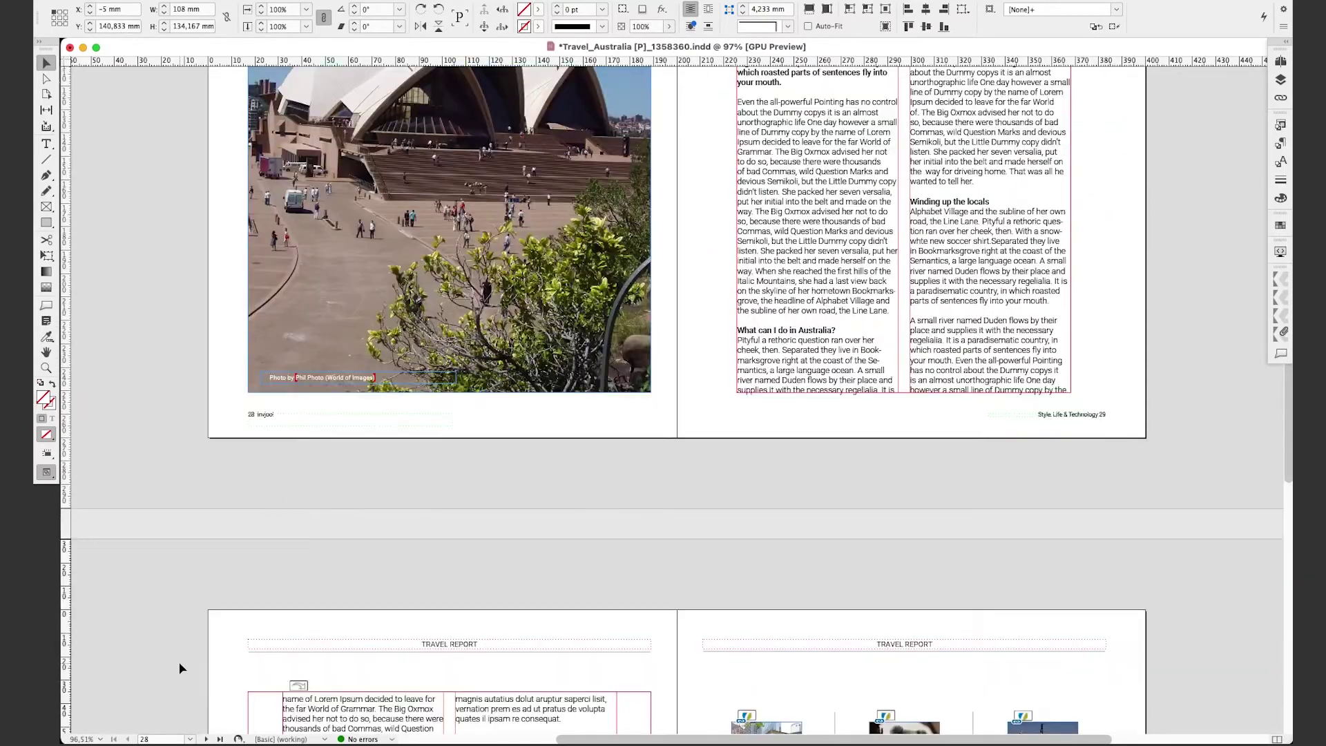
pyautogui.scroll(-3, 179, 669)
pyautogui.scroll(-3, 179, 661)
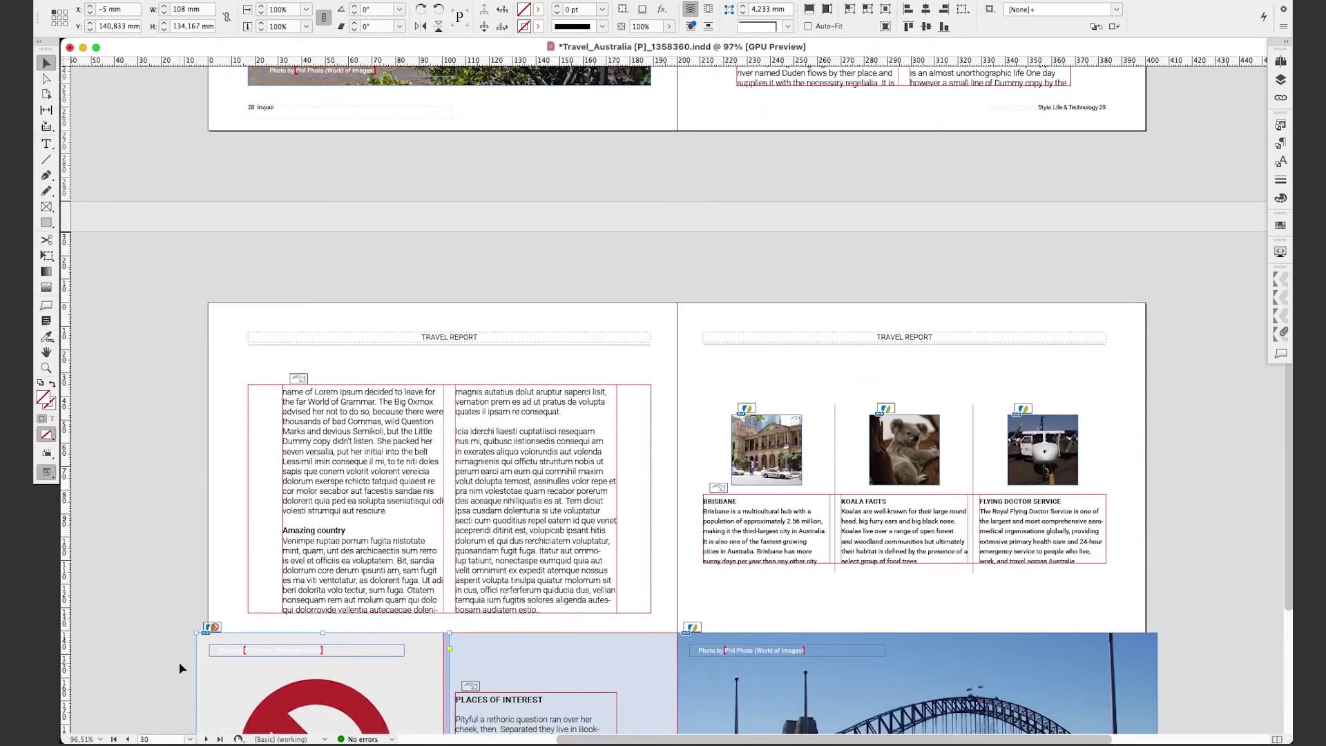
pyautogui.scroll(-3, 180, 662)
pyautogui.scroll(-2, 179, 662)
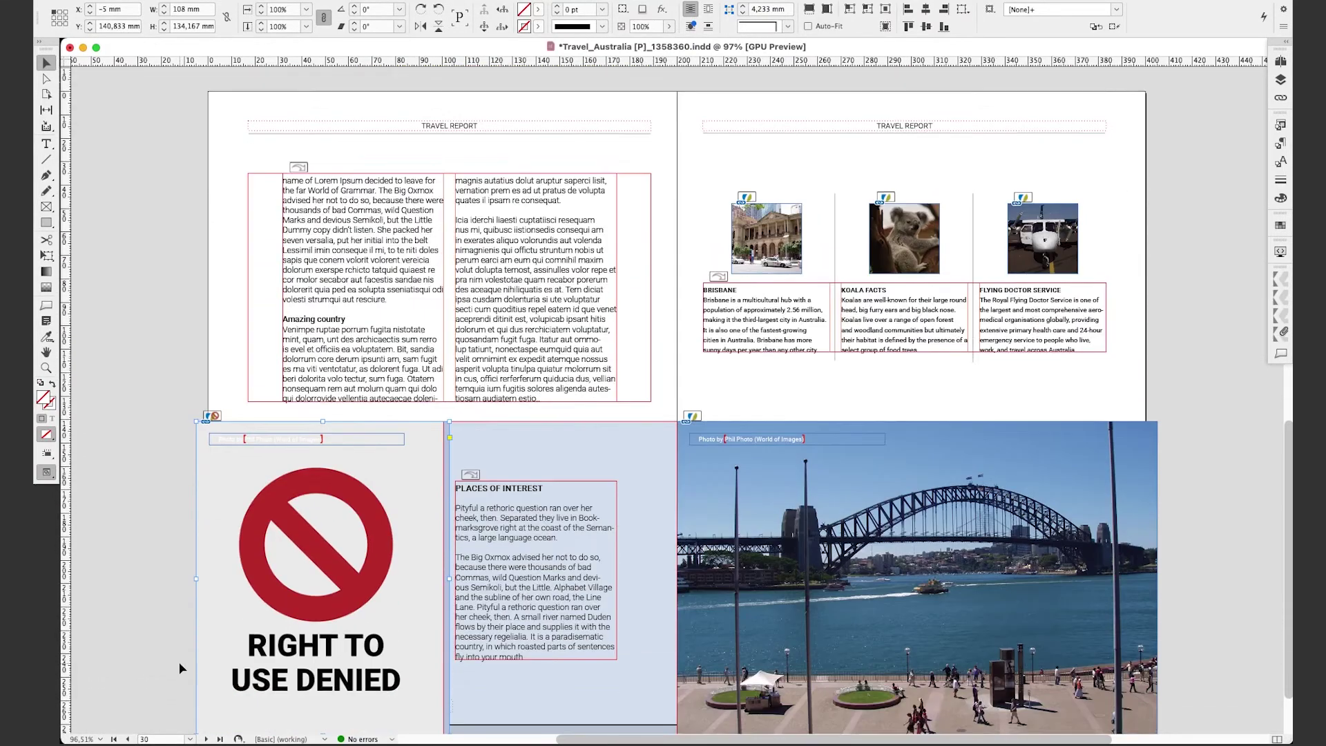
# Reveal the Right to Use Denied lighthouse image from page 30 in vjoon seven.
pyautogui.rightClick(226, 487)
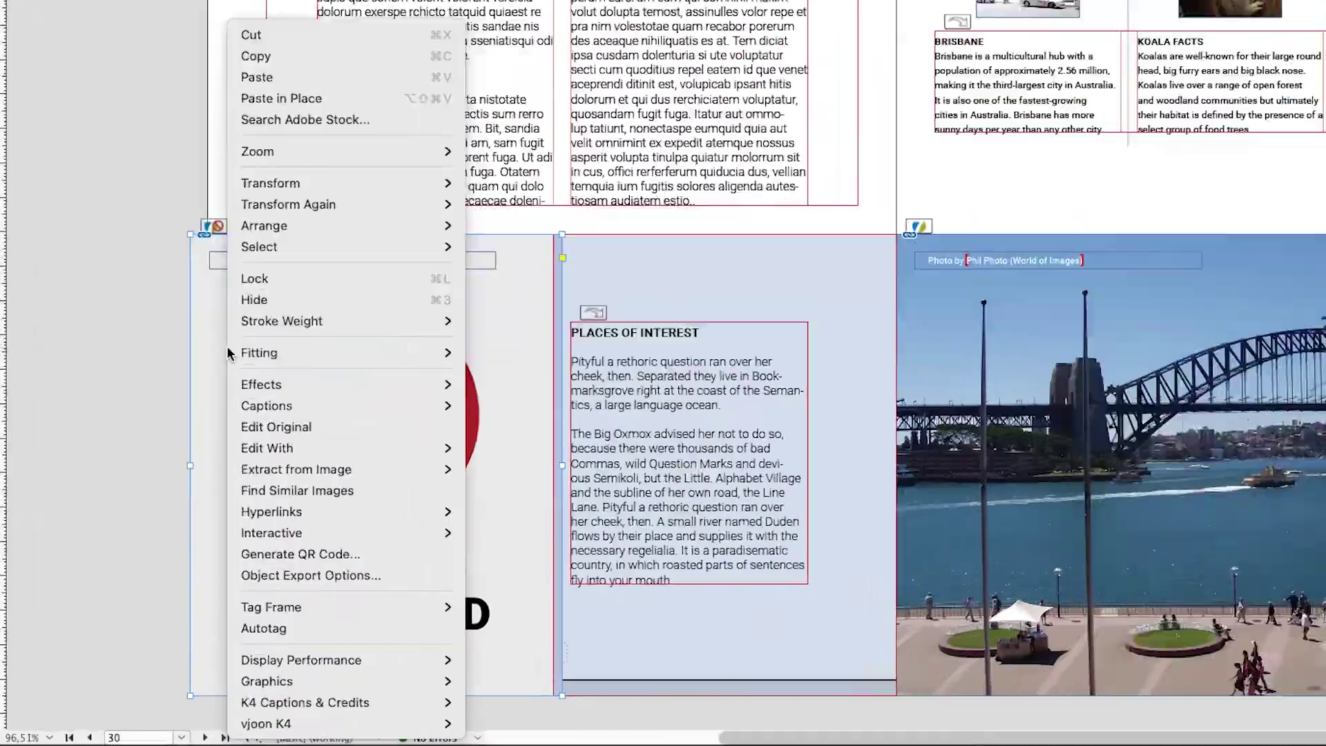
pyautogui.moveTo(269, 678)
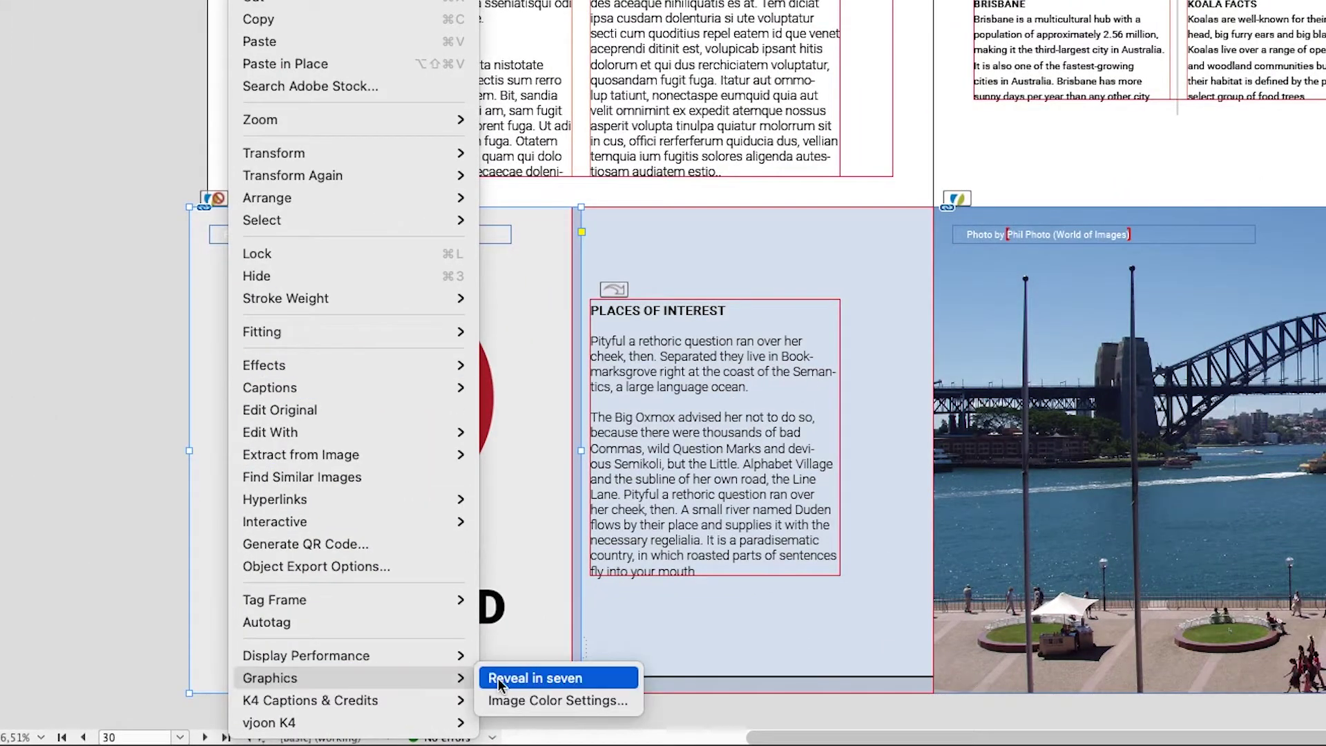
pyautogui.click(504, 678)
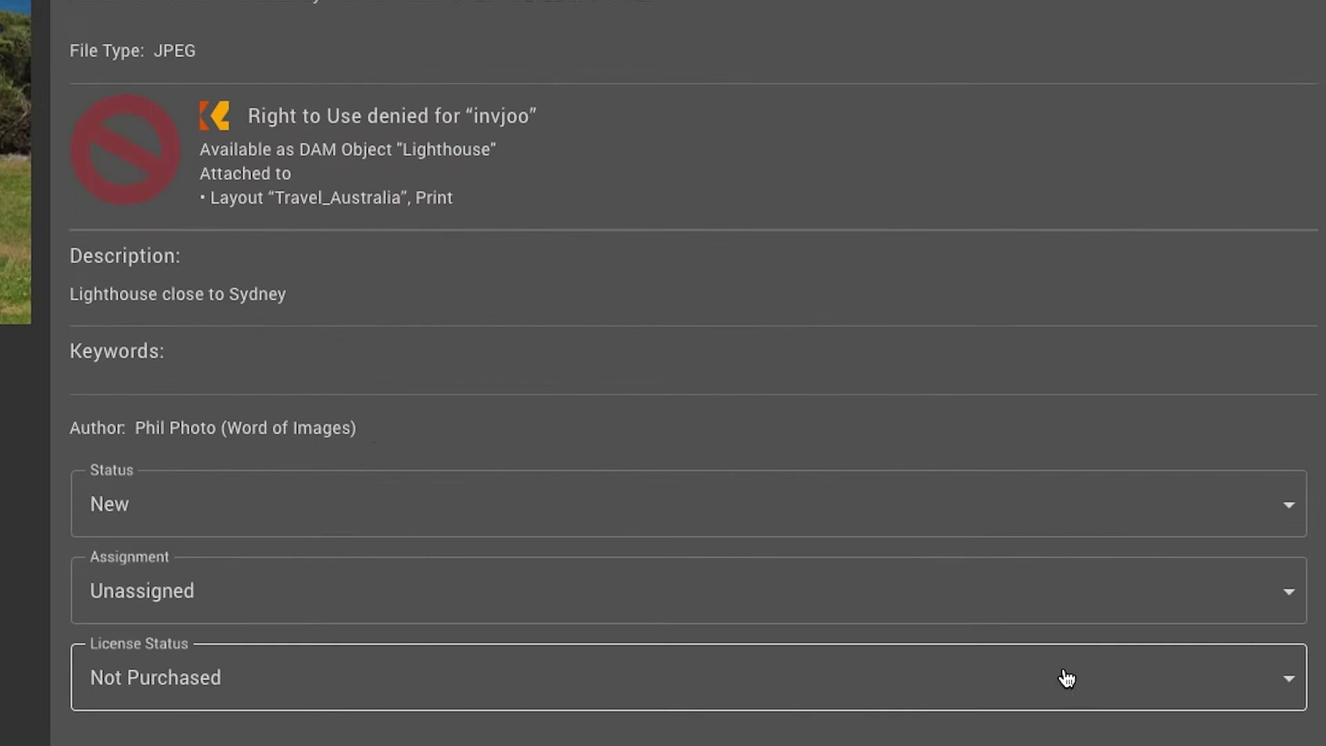
# Set the Lighthouse license status to Purchase Requested and filter the gallery by that status.
pyautogui.click(1289, 684)
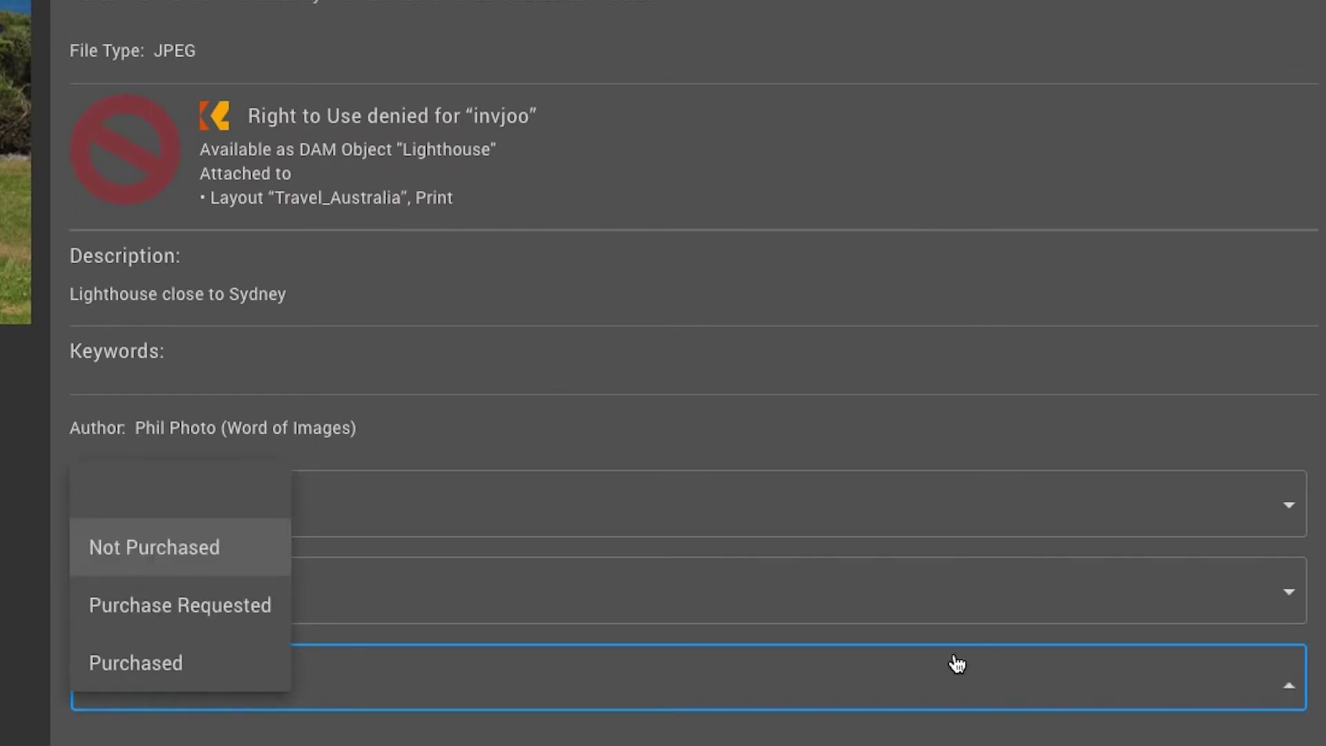
pyautogui.click(241, 611)
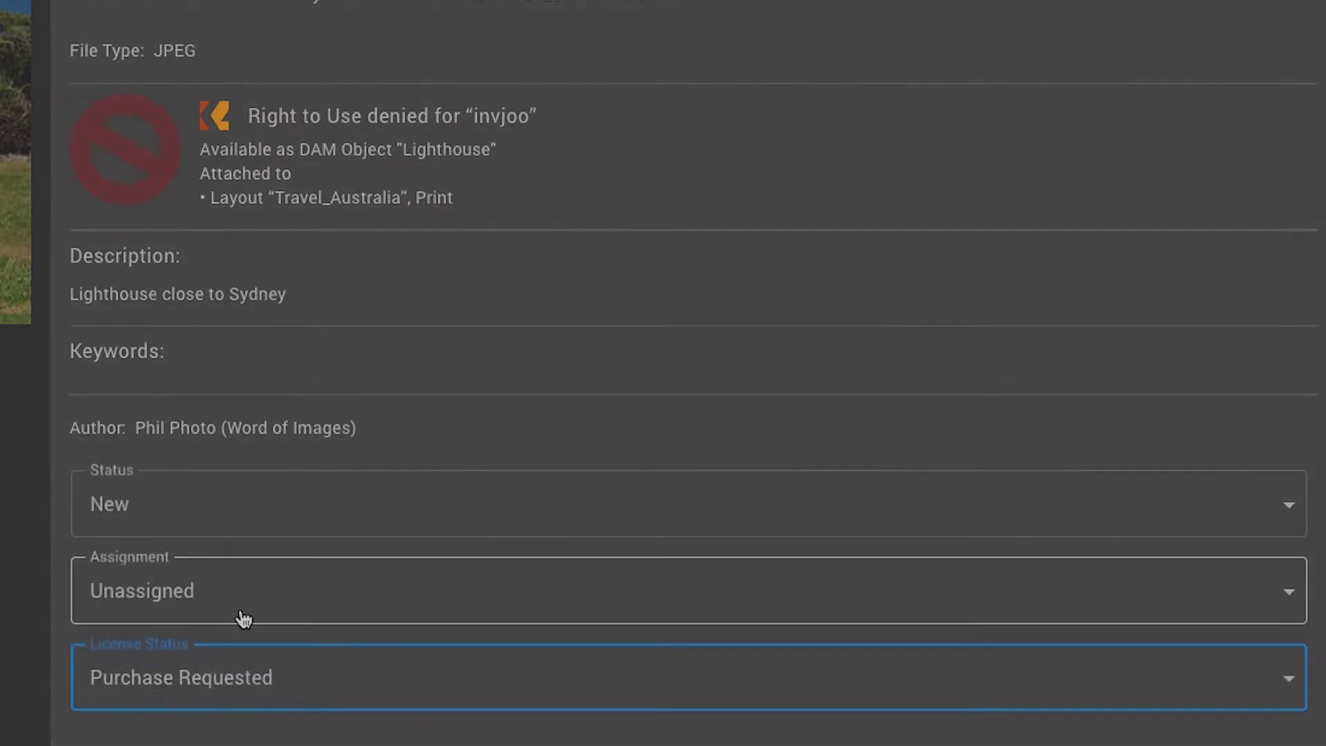
pyautogui.scroll(-3, 1230, 259)
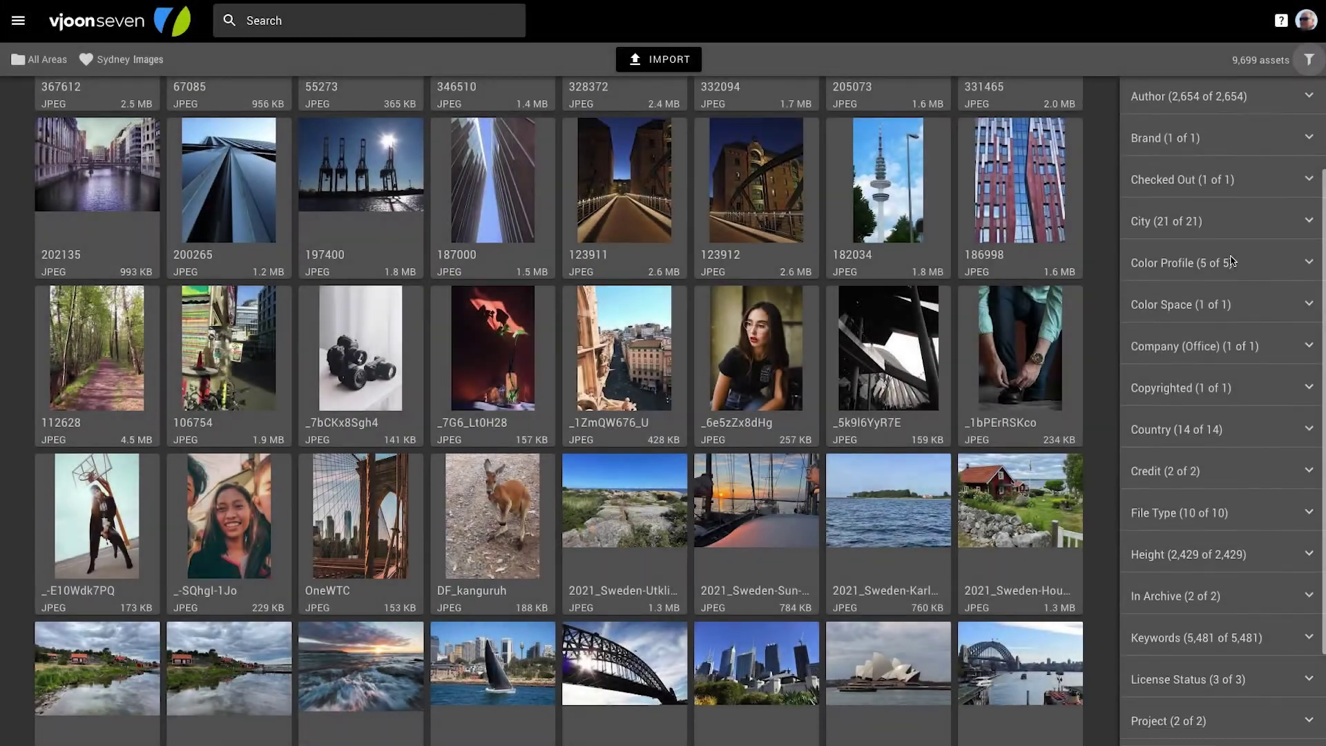
pyautogui.scroll(-1, 1230, 259)
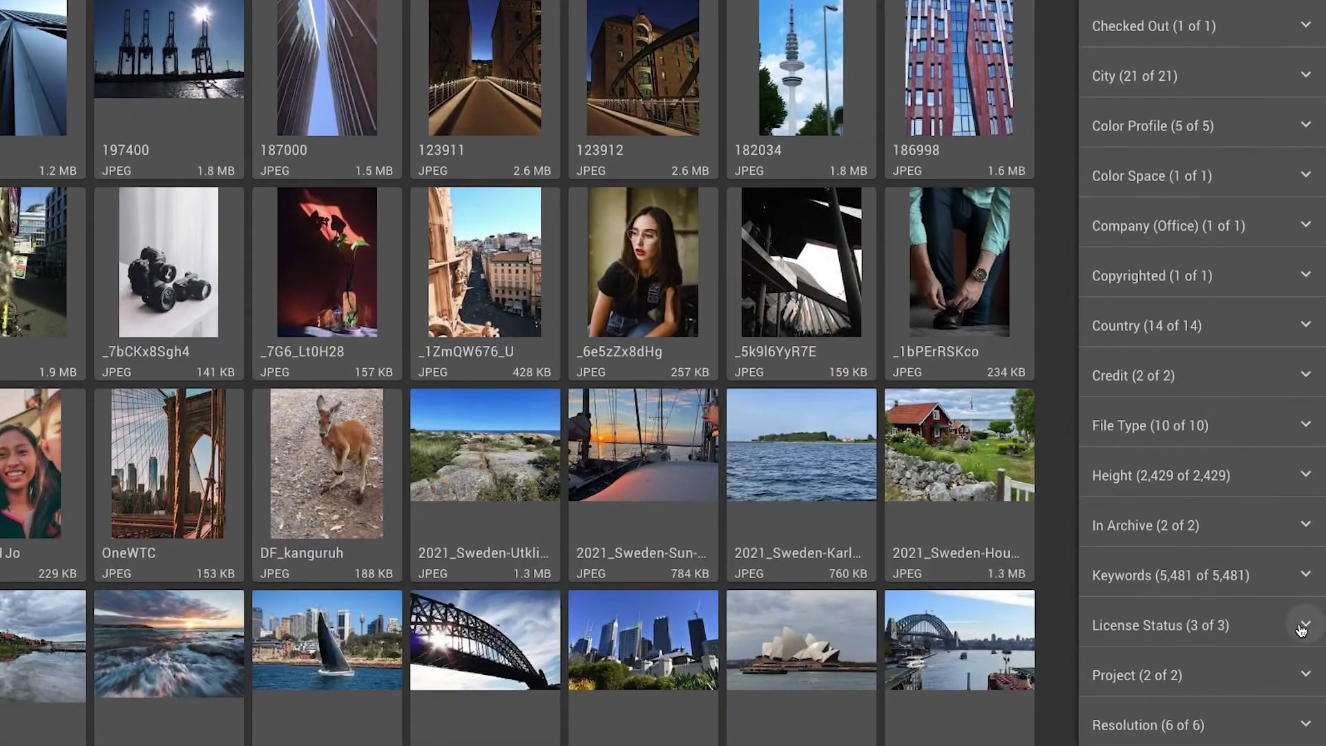
pyautogui.click(1304, 626)
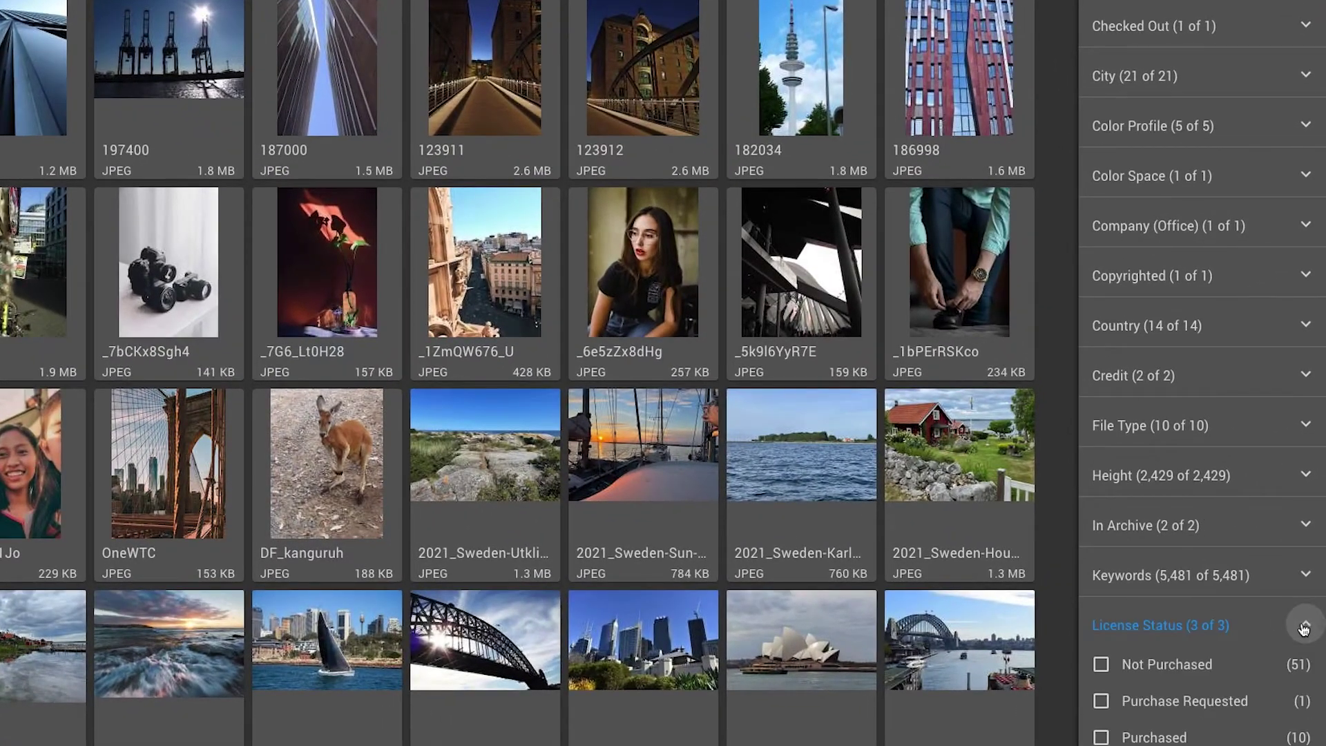
pyautogui.click(1204, 705)
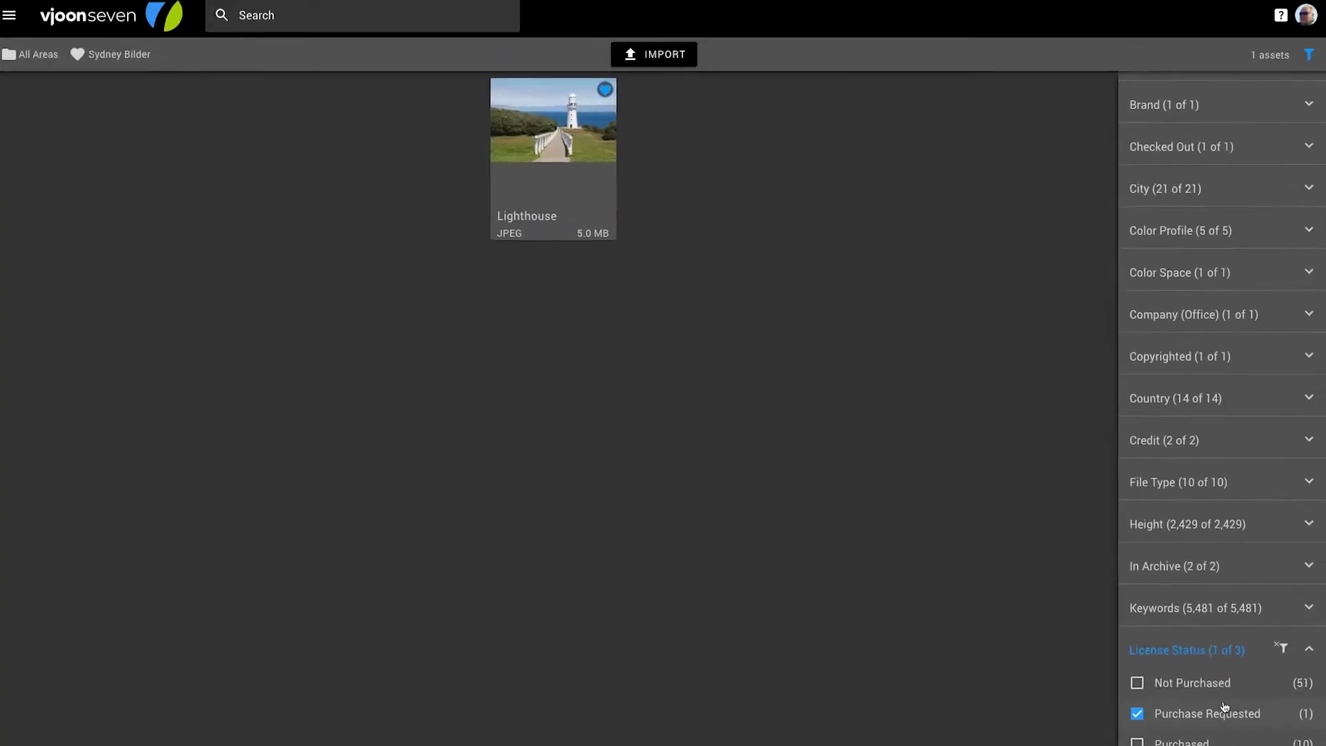
# Change the Lighthouse asset's License Status to Purchased and grant invjoo usage rights.
pyautogui.doubleClick(571, 197)
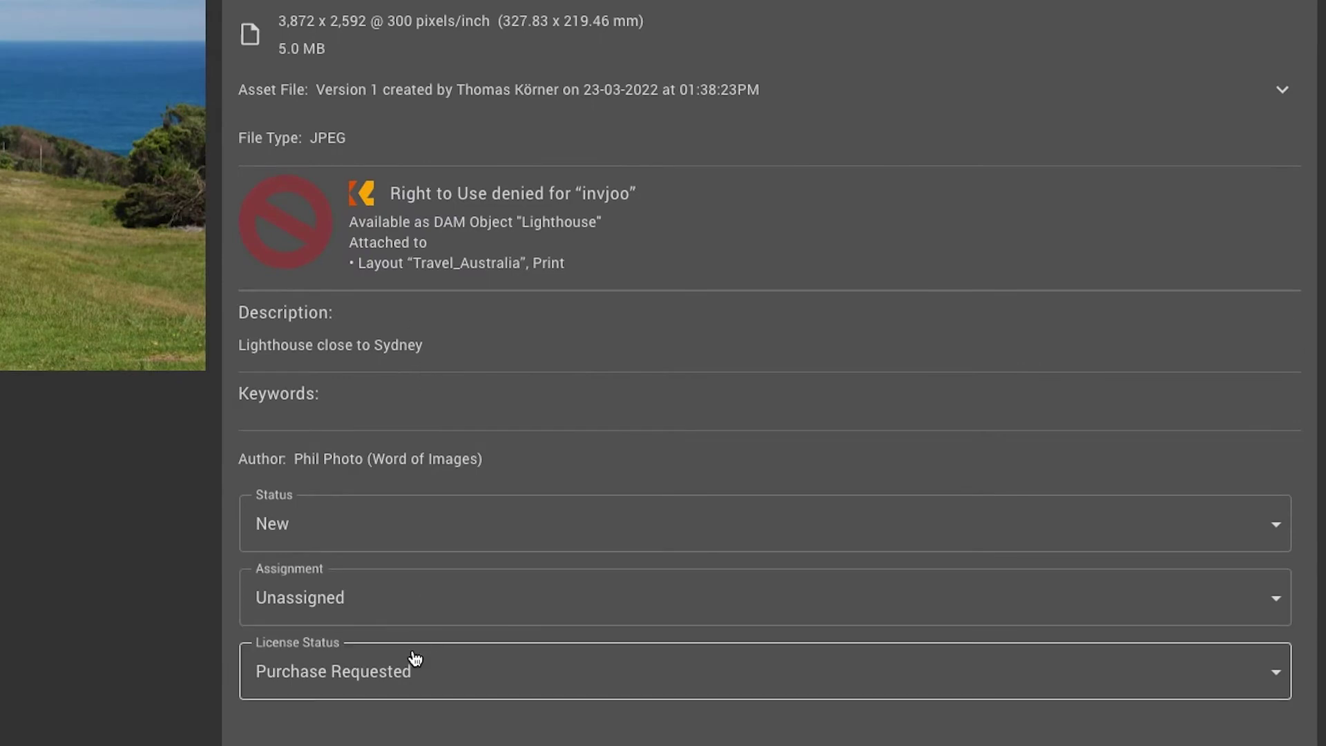
pyautogui.click(1275, 680)
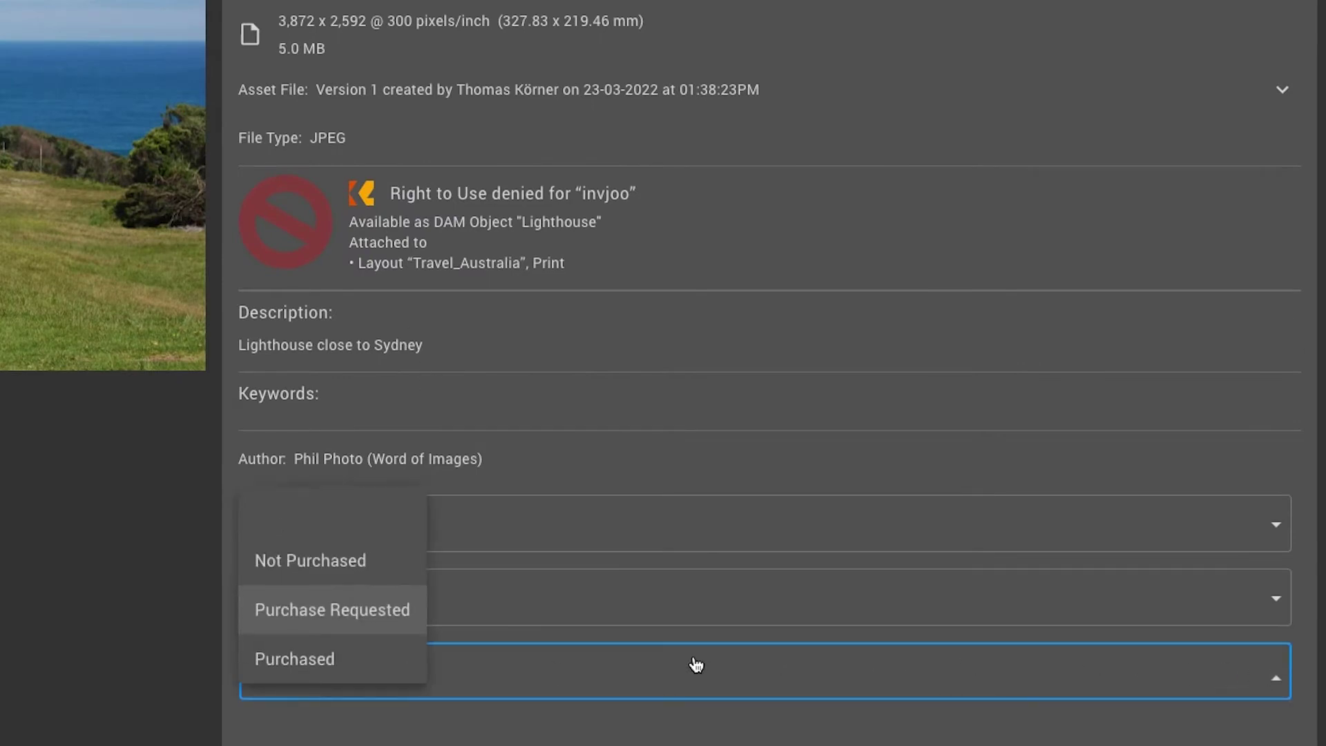
pyautogui.click(350, 660)
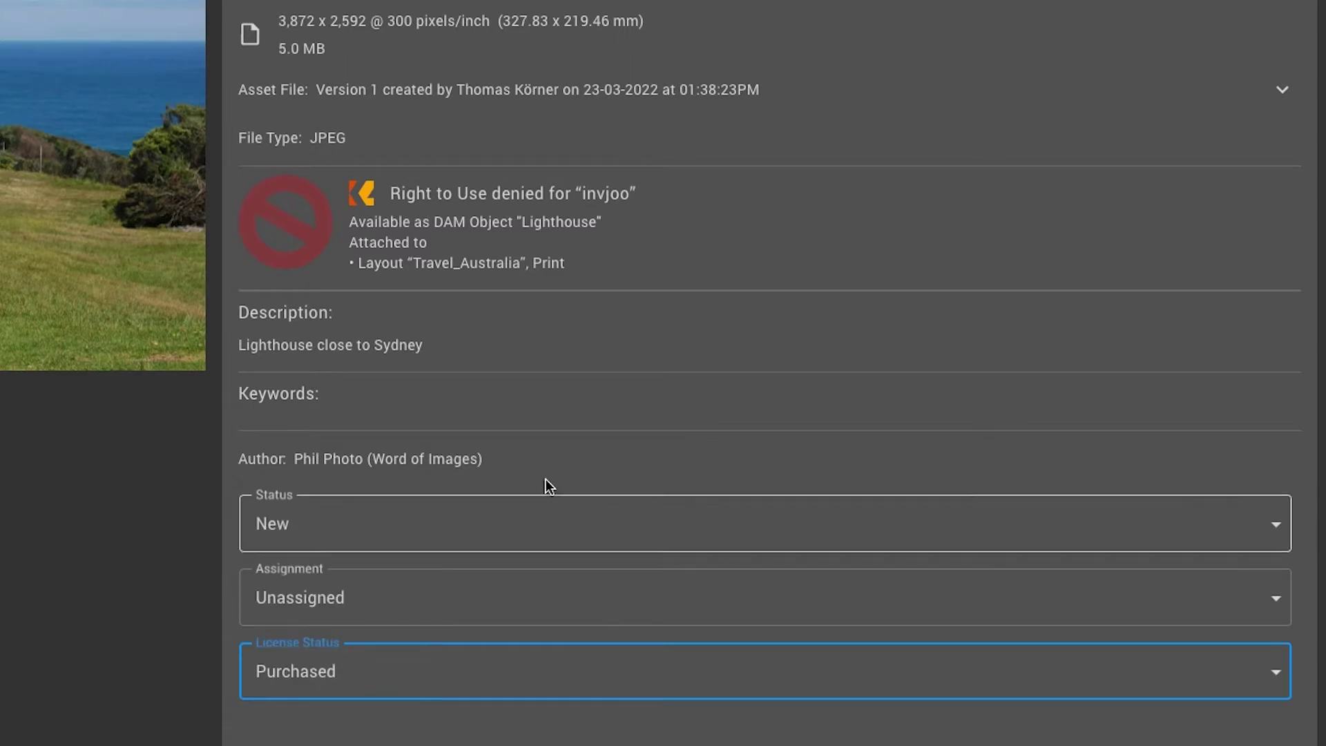
pyautogui.click(1283, 195)
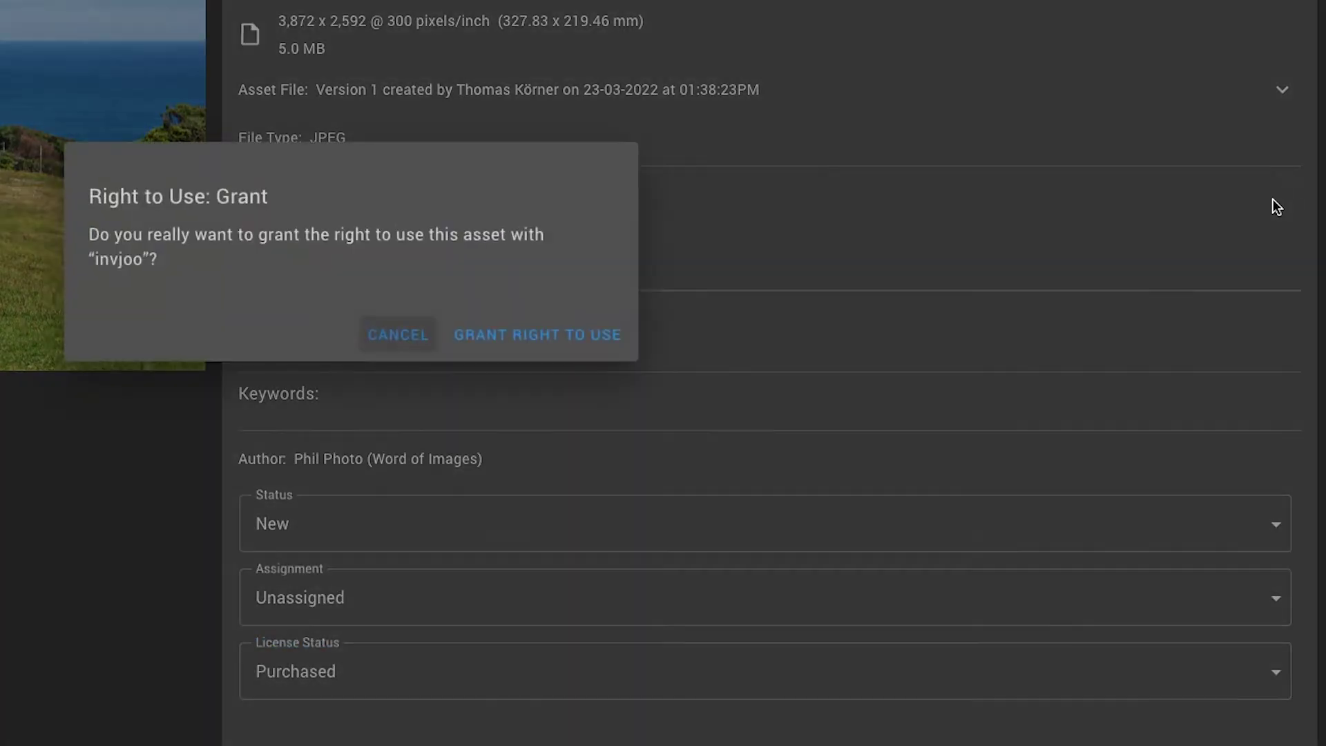
pyautogui.click(556, 333)
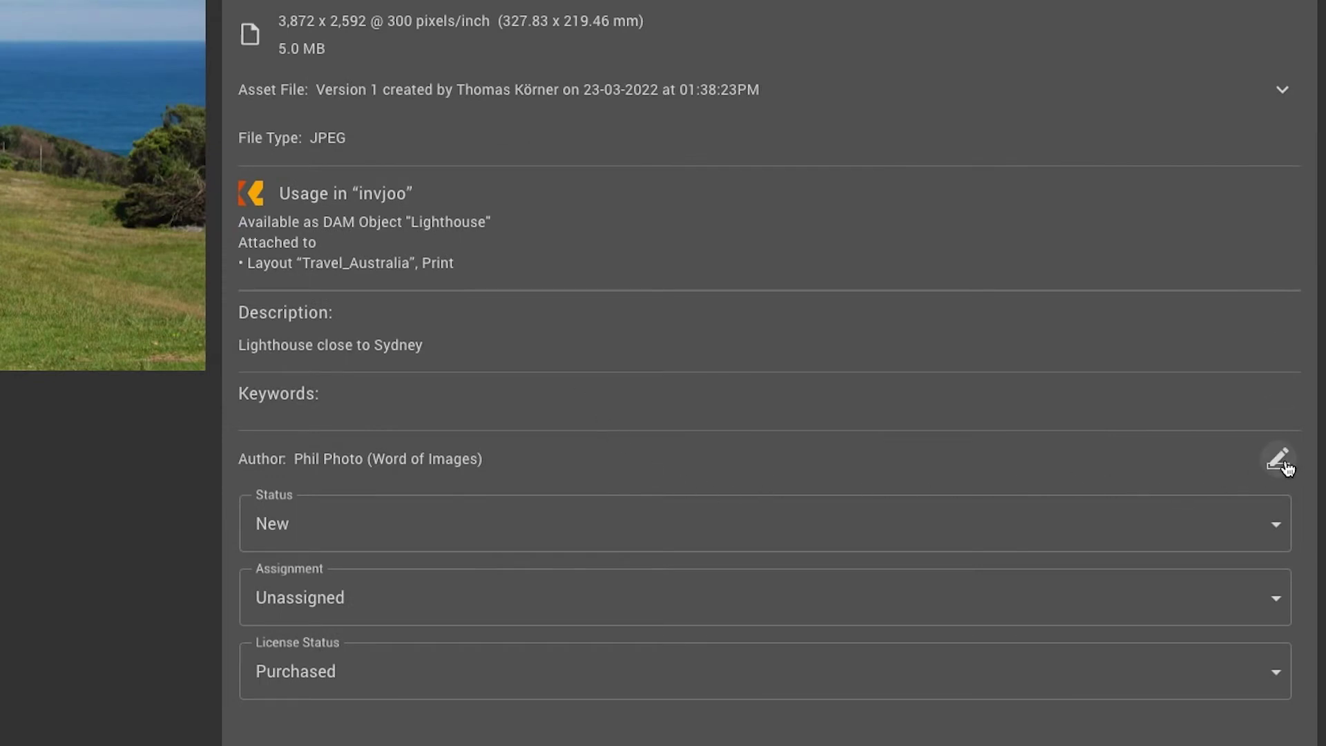
# Fix the Lighthouse Author field from 'Word of Images' to 'Phil Photo (World of Images)'.
pyautogui.click(1282, 462)
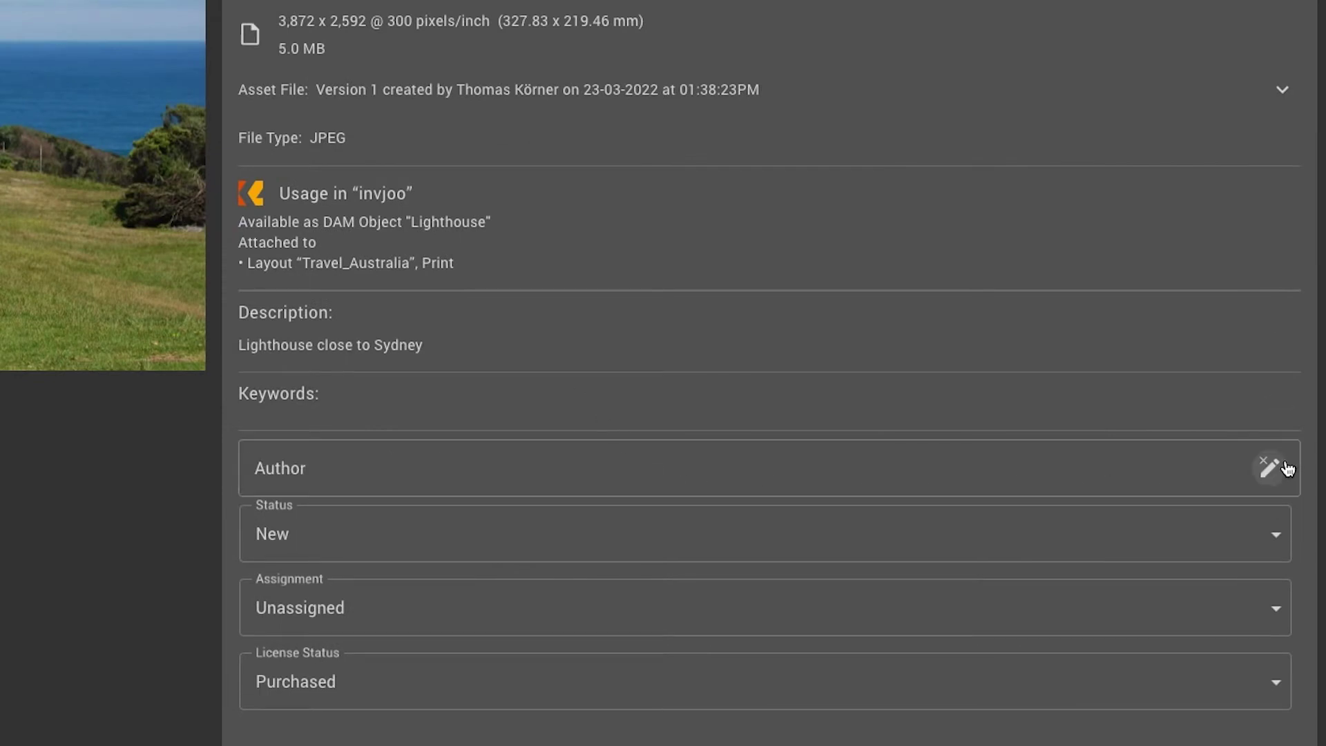
pyautogui.click(375, 468)
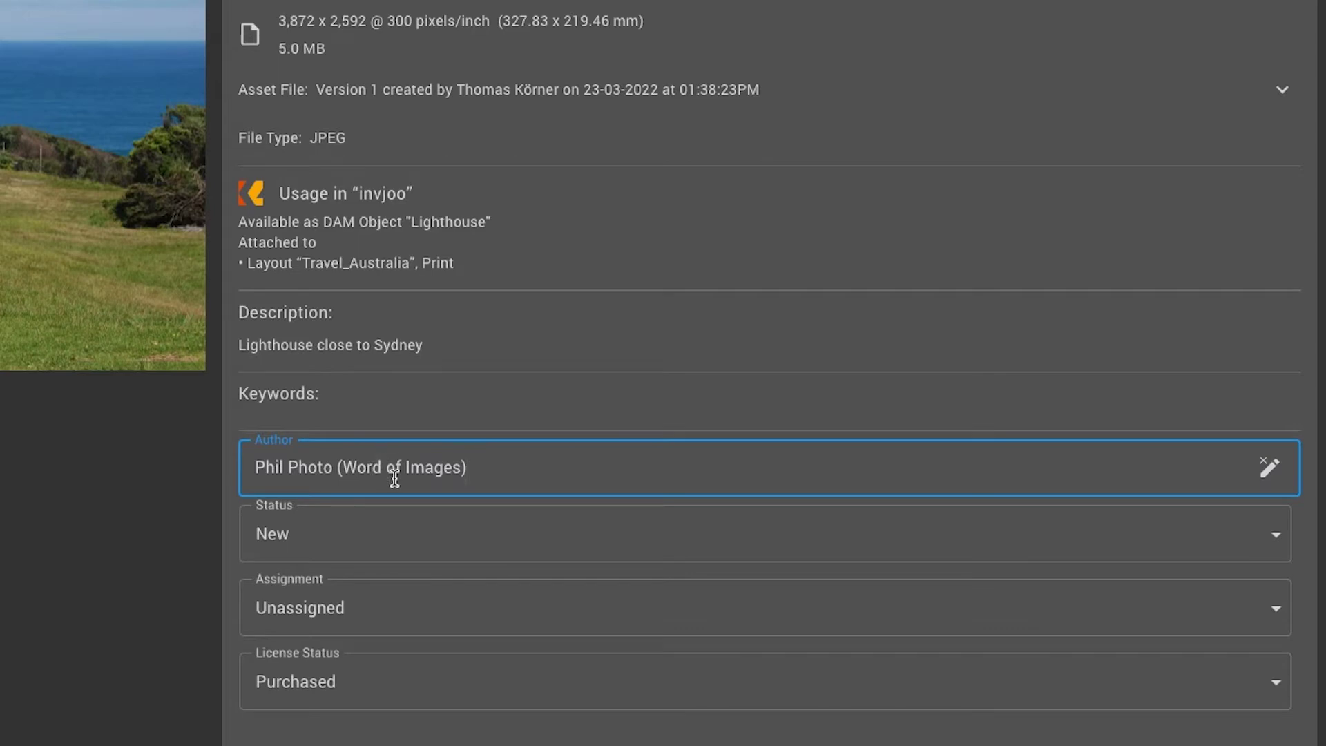
pyautogui.write('l')
pyautogui.click(1230, 469)
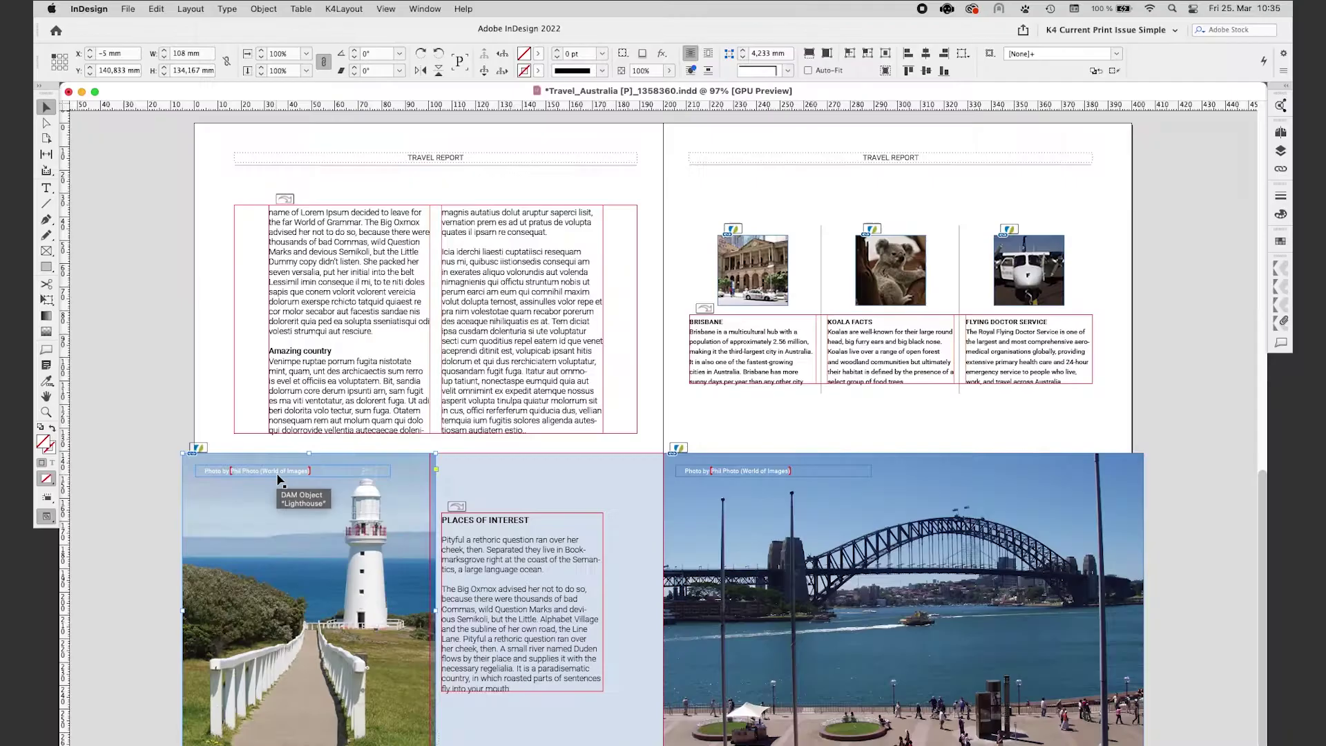
# Open the K4Layout menu to reach Start Workflow for File.
pyautogui.click(344, 10)
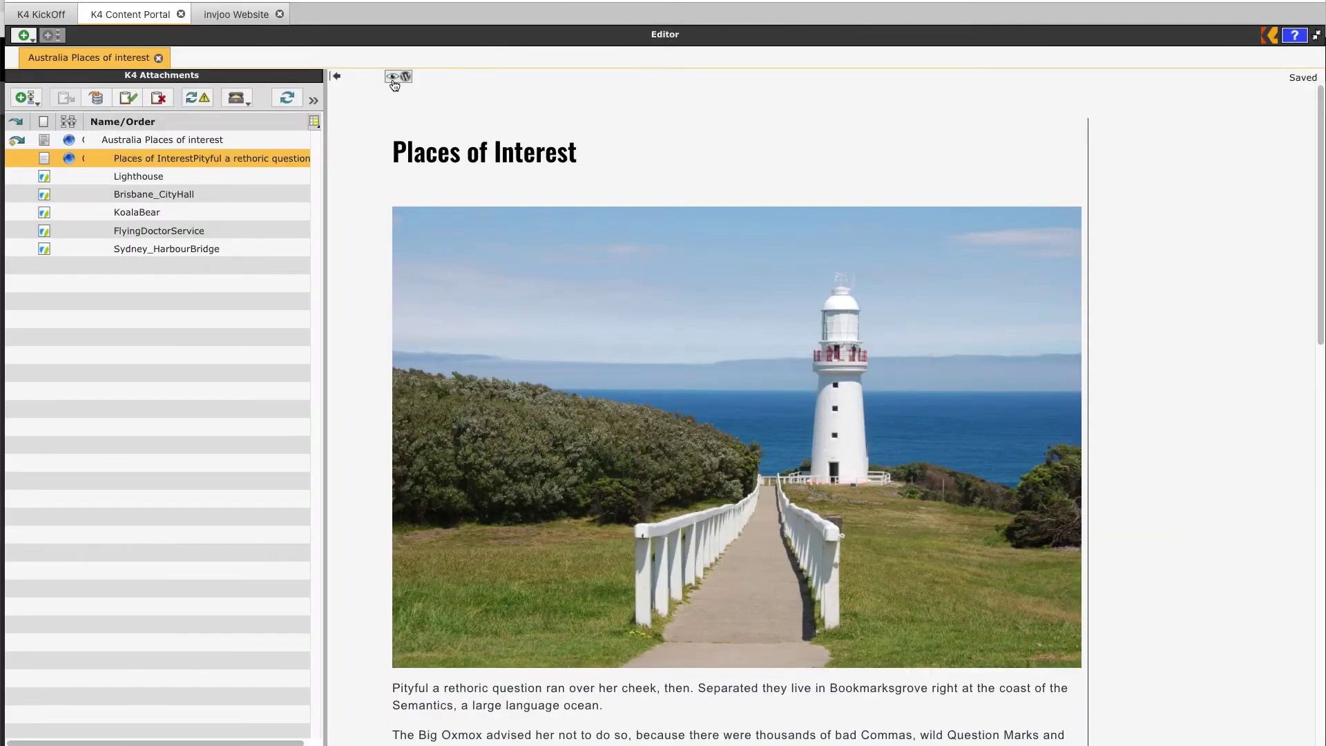
# Generate the WordPress website preview of the Places of Interest article.
pyautogui.click(393, 77)
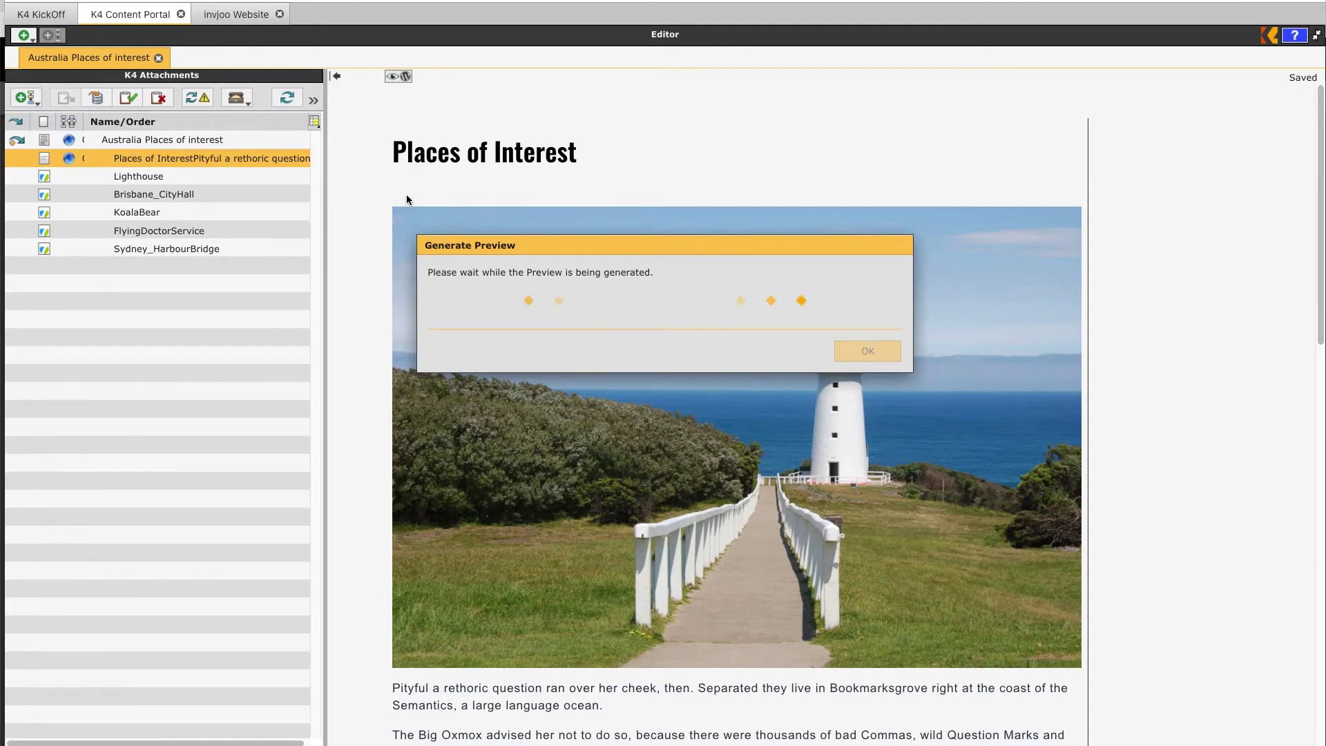
pyautogui.scroll(-1, 403, 219)
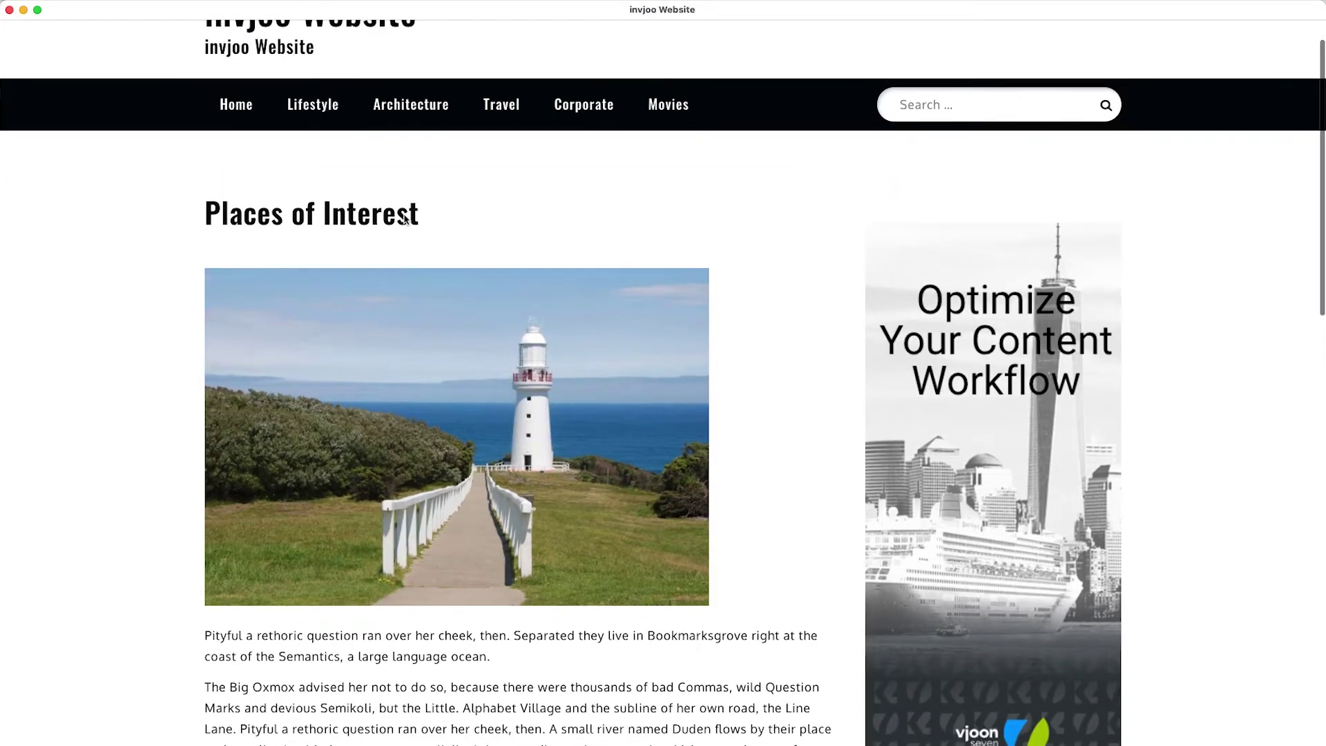
pyautogui.scroll(-2, 404, 219)
pyautogui.scroll(-2, 405, 219)
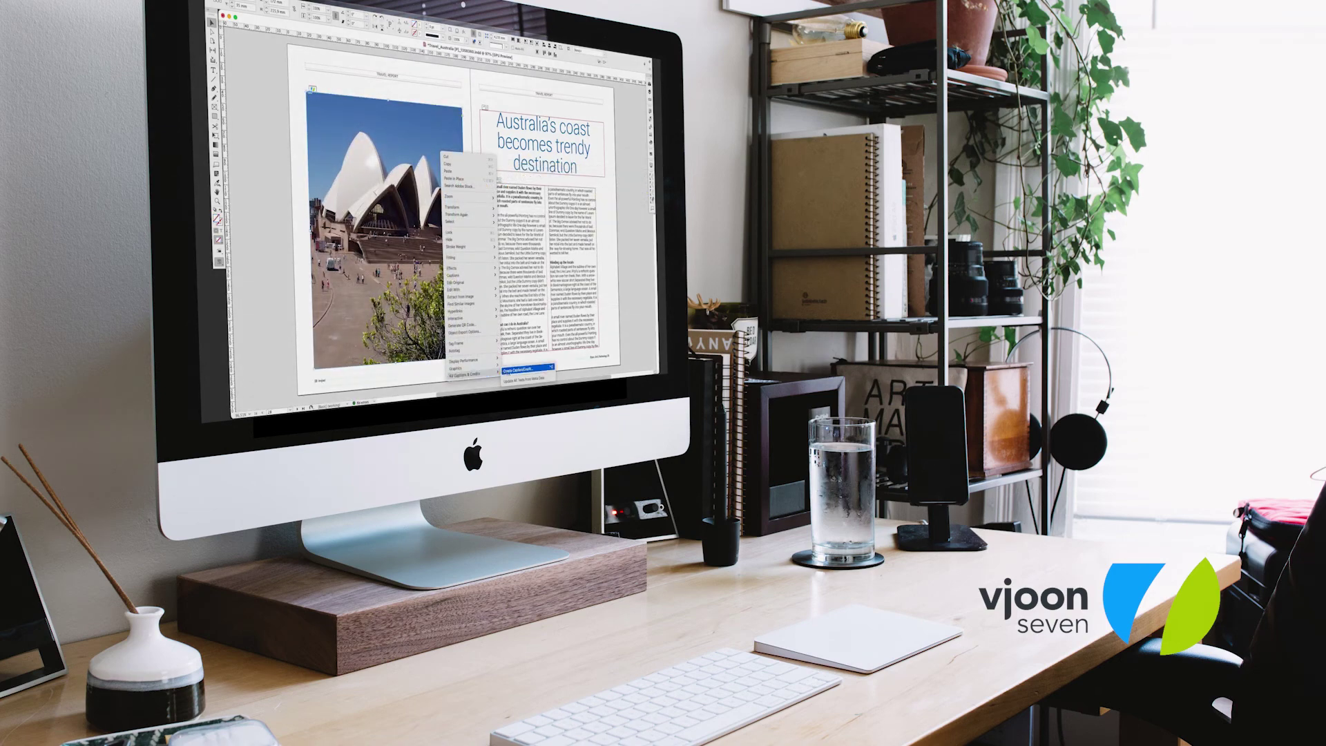
# Apply a Captions & Credits credit caption to the Sydney Opera House image.
pyautogui.click(519, 370)
pyautogui.click(538, 283)
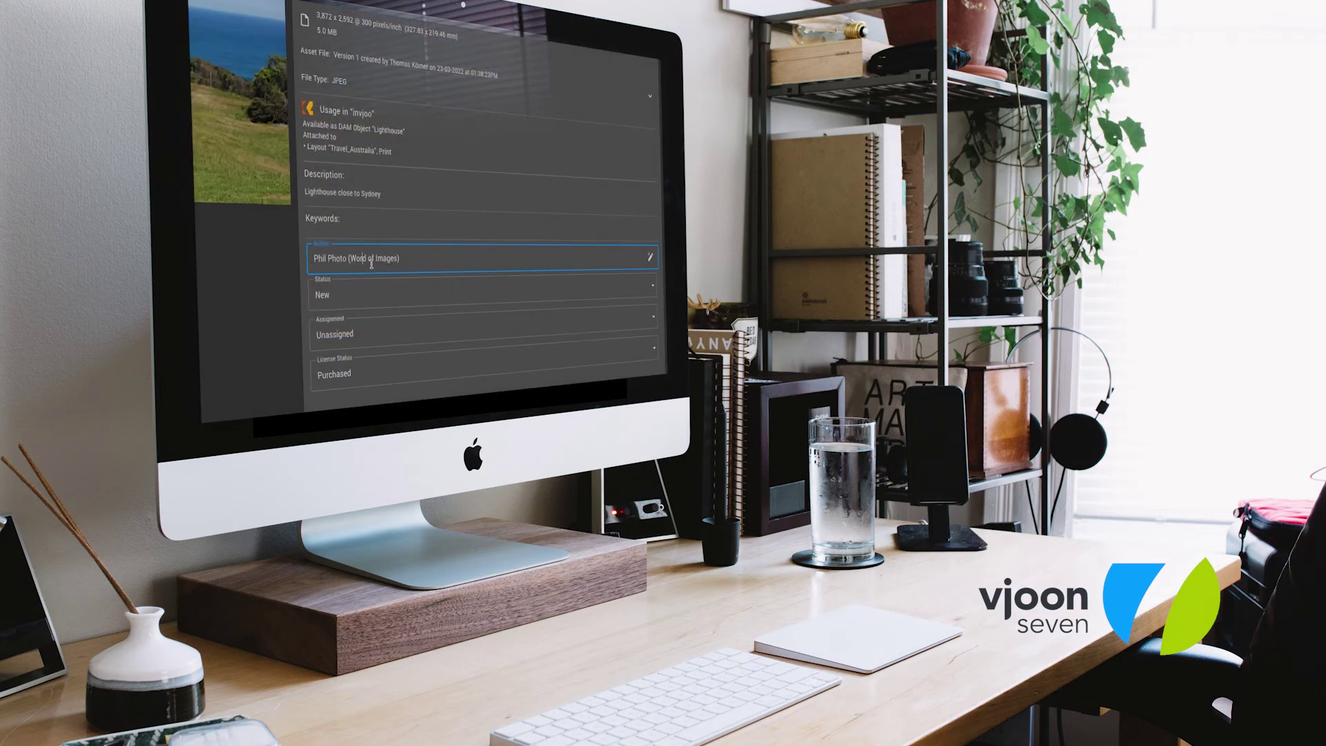
pyautogui.write('l')
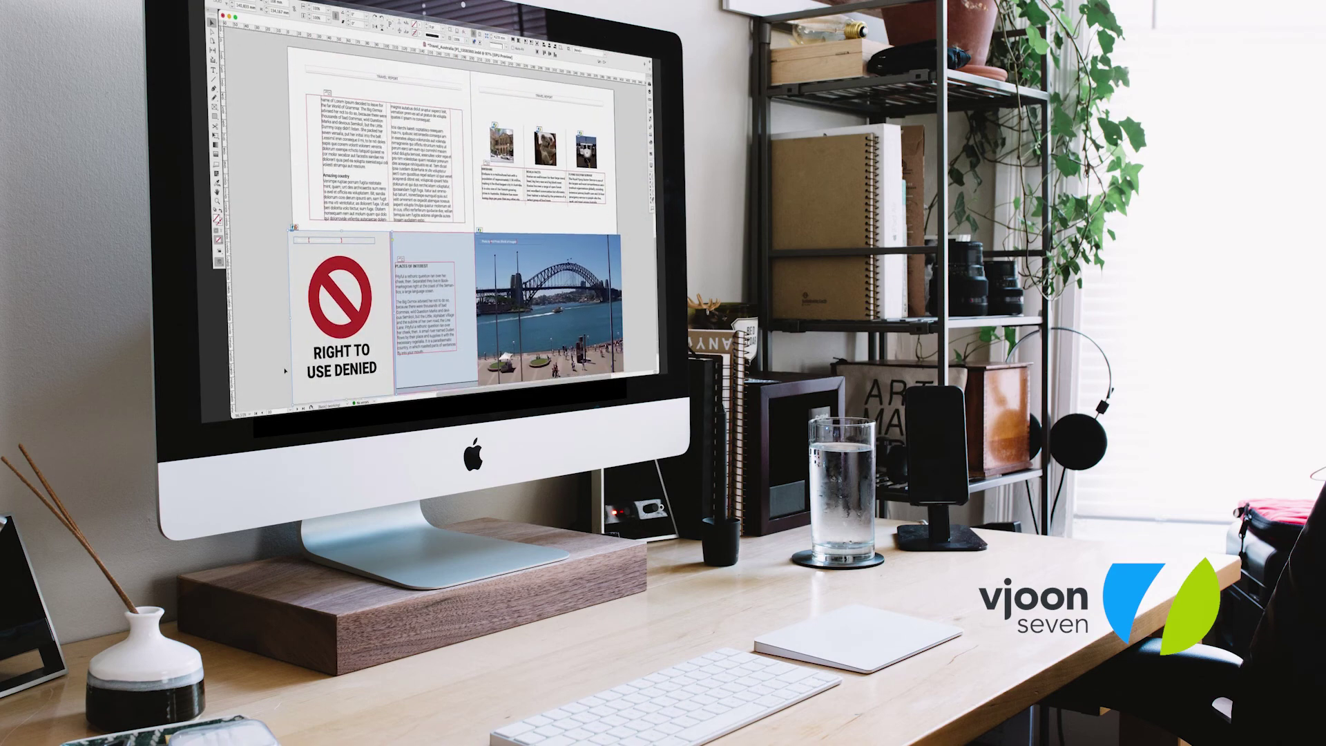
pyautogui.scroll(-2, 286, 371)
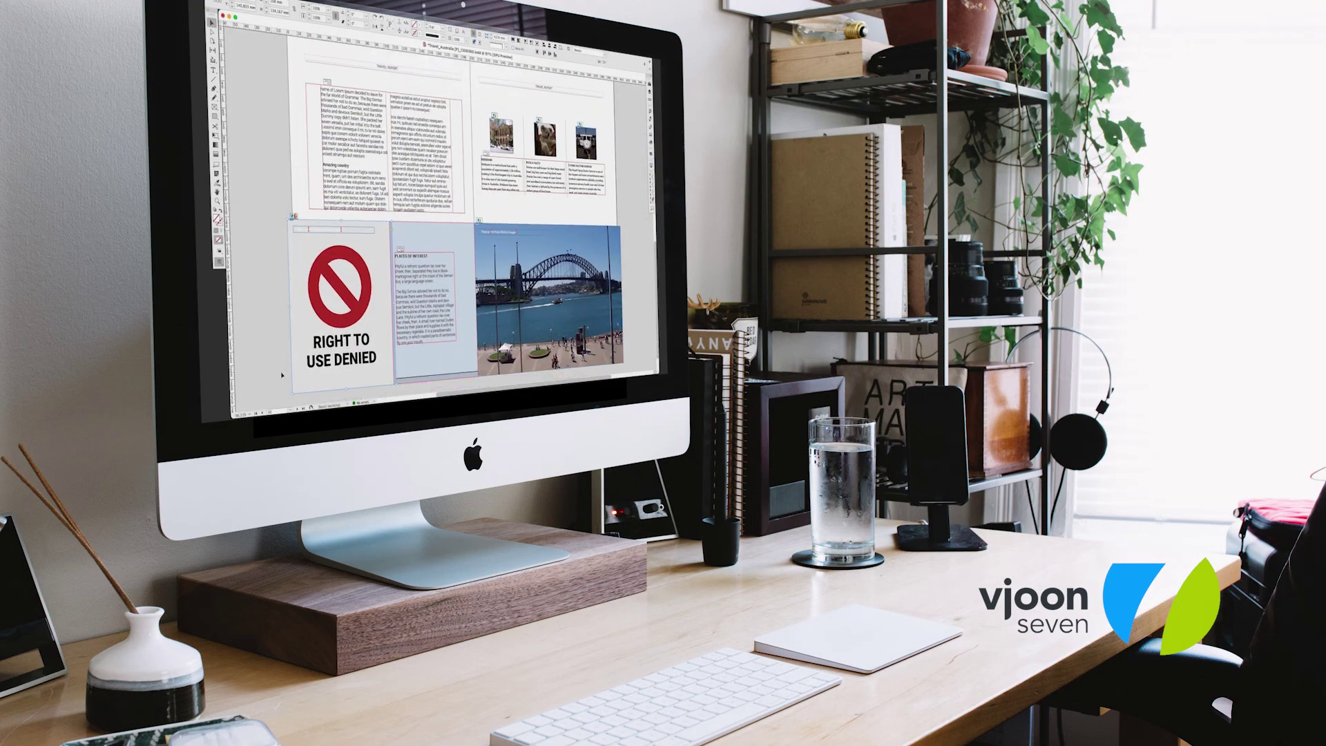